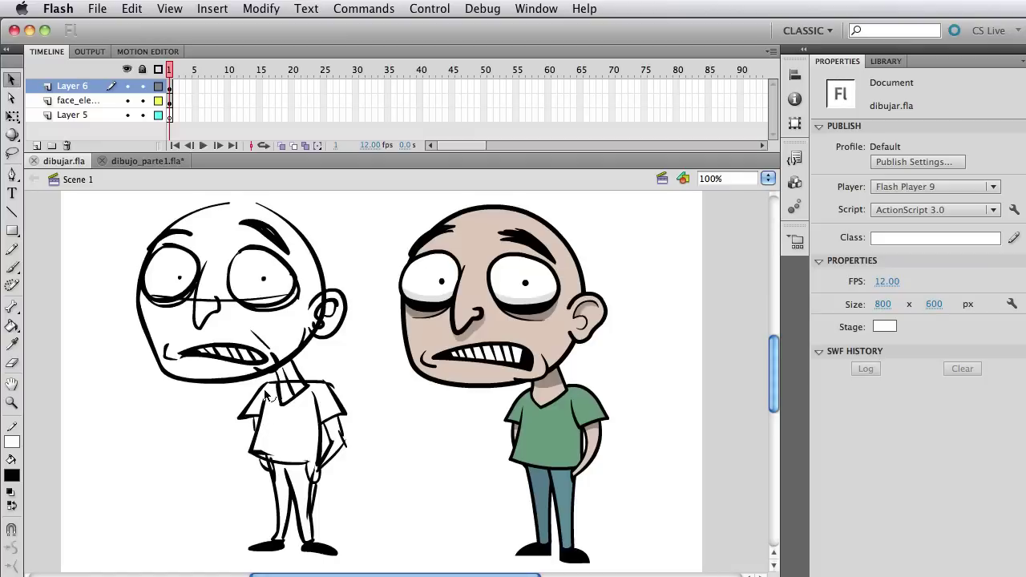
- Select the coloured character's head and shirt symbols and rotate the head slightly clockwise
left_click(534, 355)
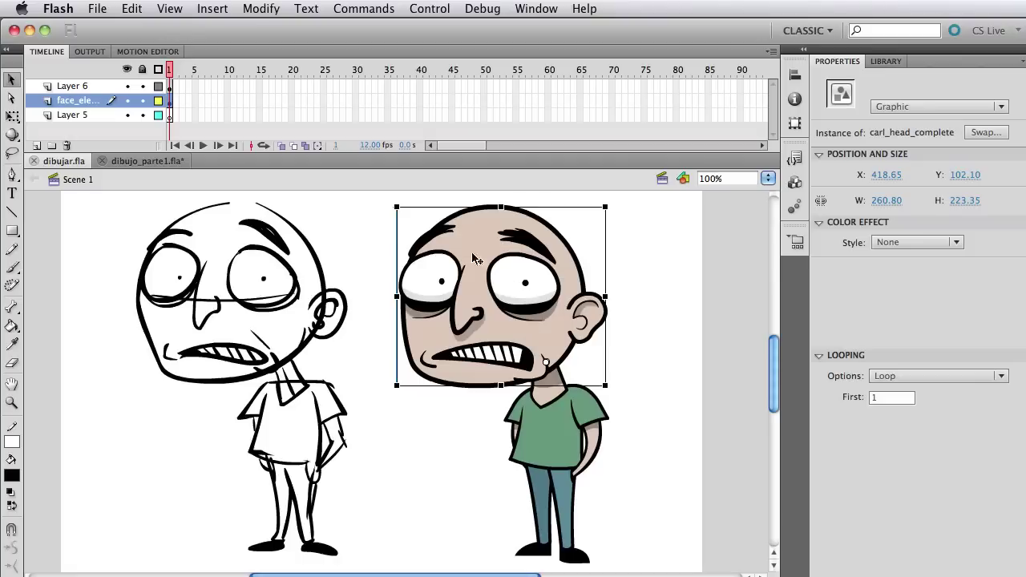
left_click(561, 424)
left_click(513, 335)
mouse_move(391, 198)
left_mouse_down()
mouse_move(380, 204)
mouse_move(466, 182)
mouse_move(339, 225)
mouse_move(384, 229)
mouse_move(392, 210)
left_mouse_up()
- Inside the head symbol, select the nose and head parts, then try rotating the brow_1 eyebrow and undo it
double_click(510, 341)
left_click(459, 318)
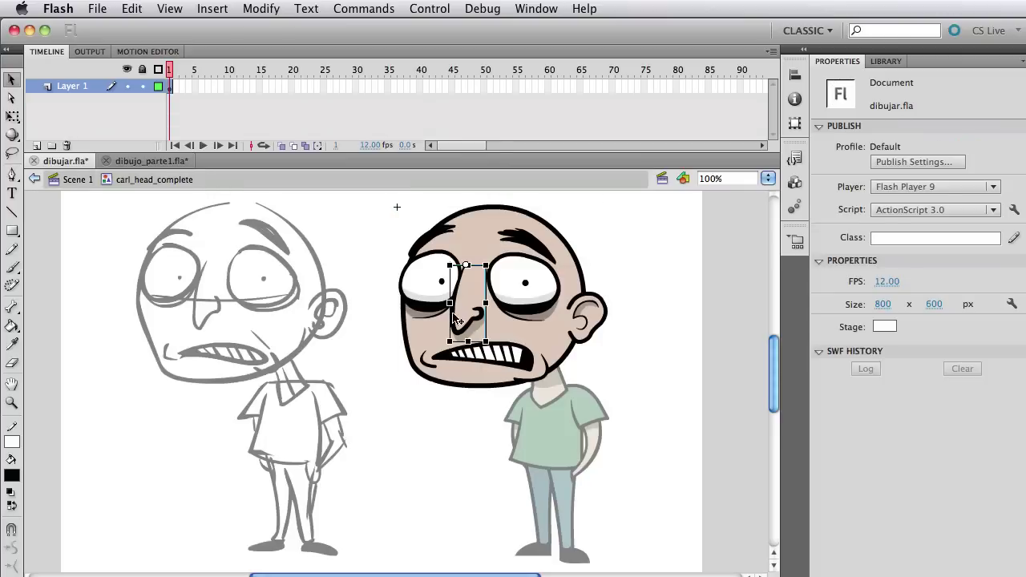
left_click(538, 323)
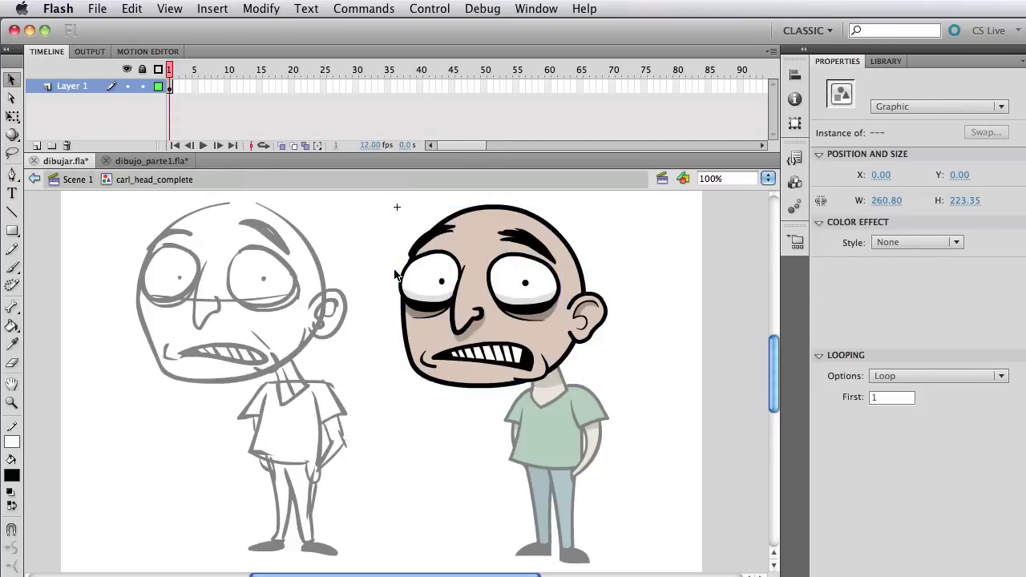
left_click(377, 265)
left_click(531, 239)
key("q")
left_click_drag(554, 226, 556, 186)
key("super+z")
- Select the nose symbol, return to the main scene, and switch to dibujo_parte1.fla
left_click(456, 325)
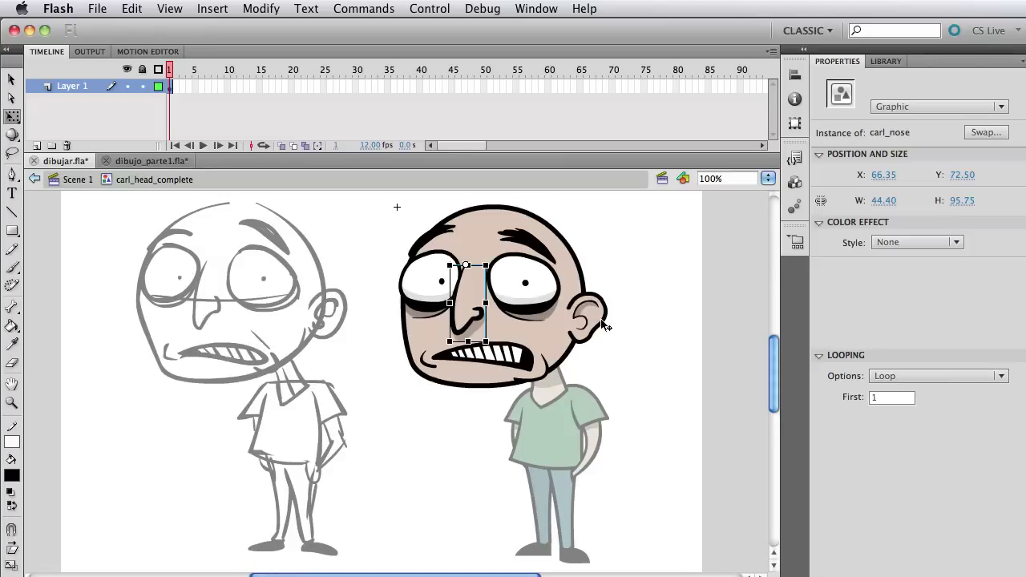
double_click(634, 329)
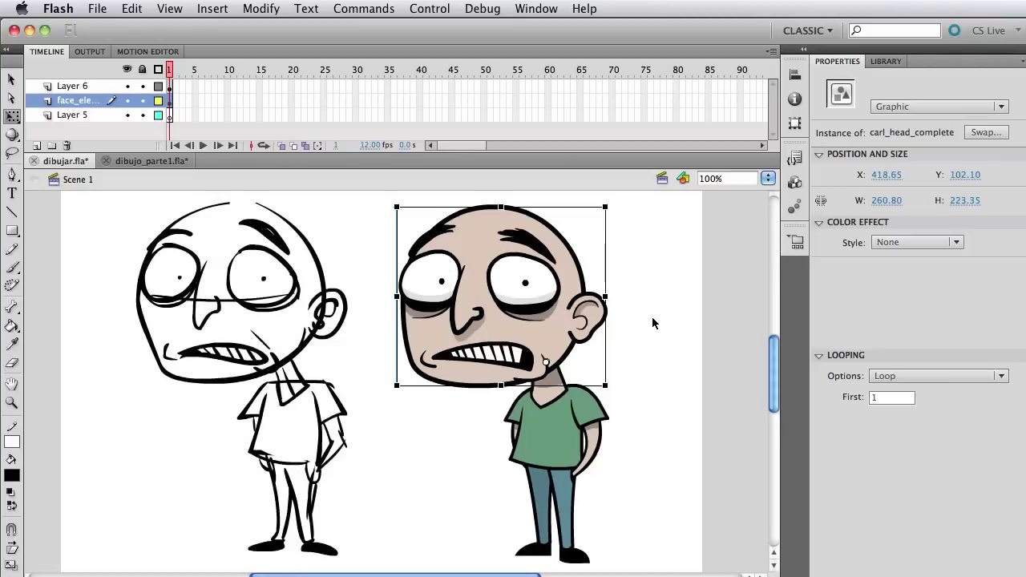
left_click(652, 316)
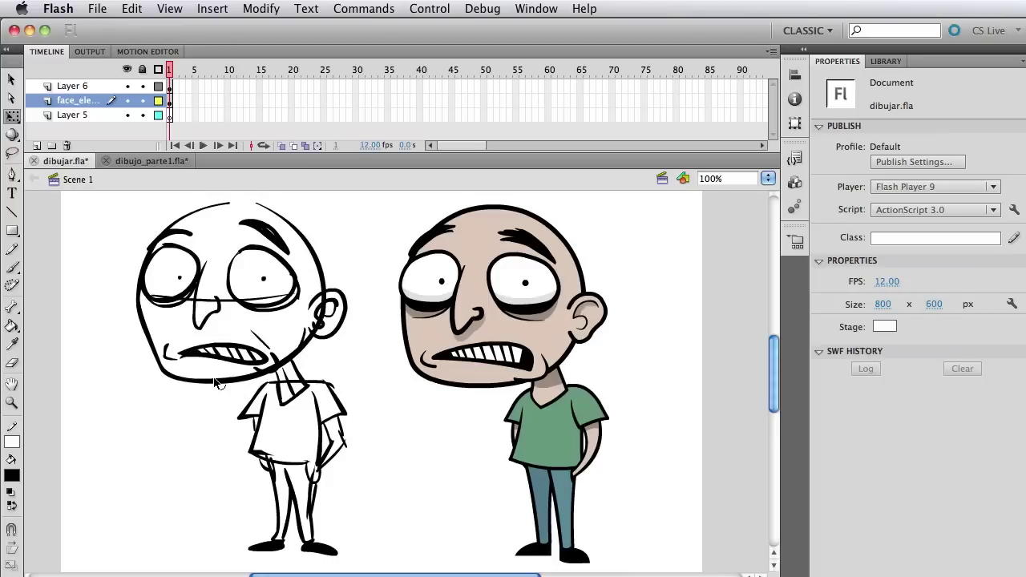
left_click(132, 161)
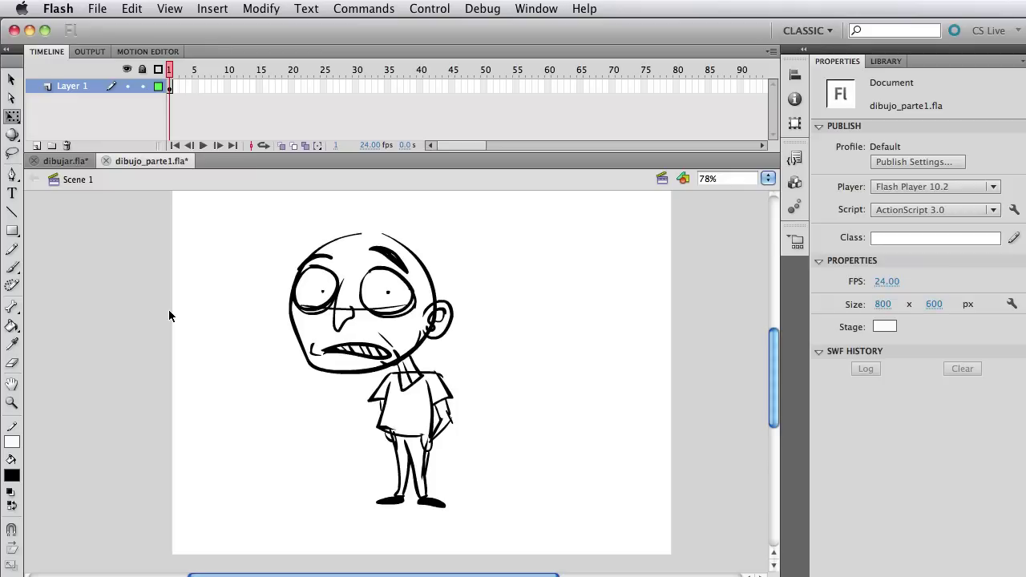
- Save dibujo_parte1.fla, select the sketch, and view the stage at 100%
key("super+s")
key("v")
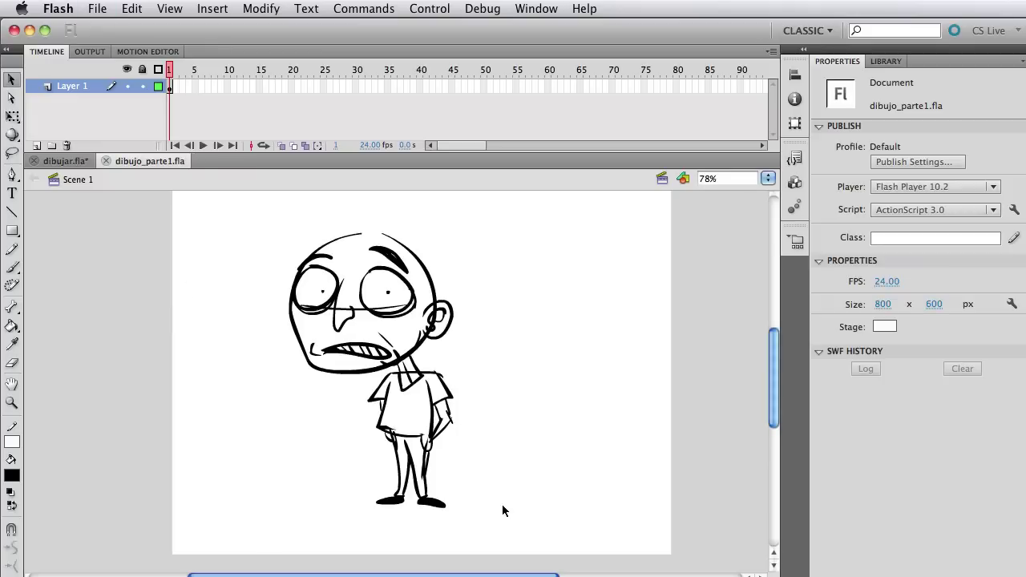
mouse_move(501, 505)
left_mouse_down()
mouse_move(241, 248)
mouse_move(226, 207)
mouse_move(372, 305)
mouse_move(570, 551)
left_mouse_up()
key("q")
key("super+1")
left_click(223, 389)
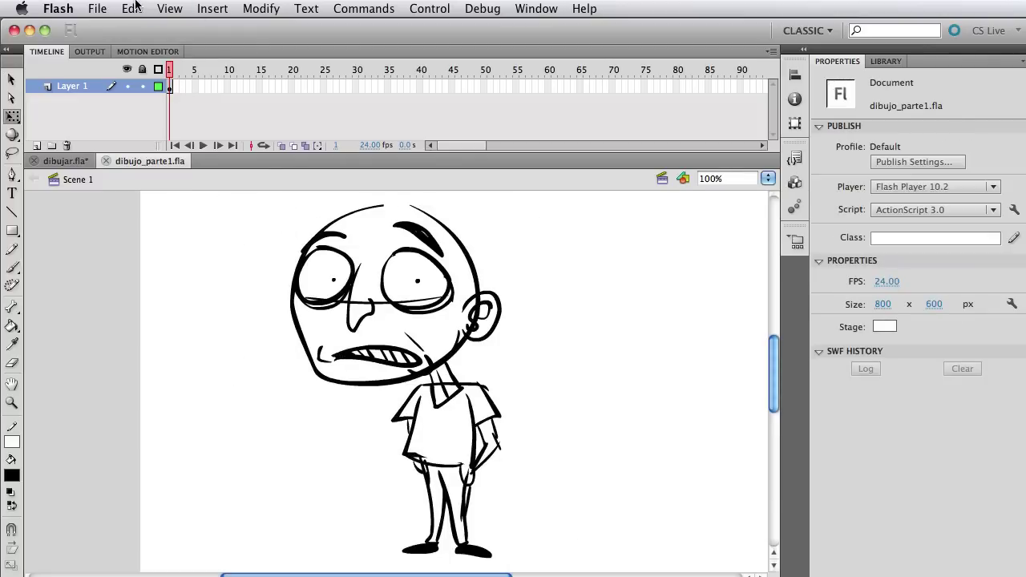
- Leave the File menu without importing, then marquee-select the entire sketch drawing
left_click(99, 8)
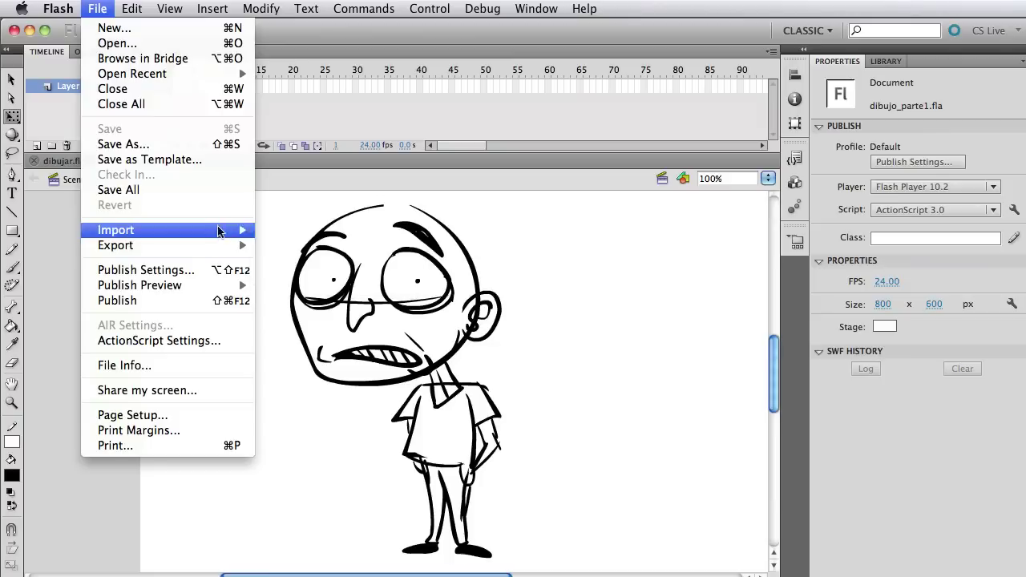
mouse_move(228, 230)
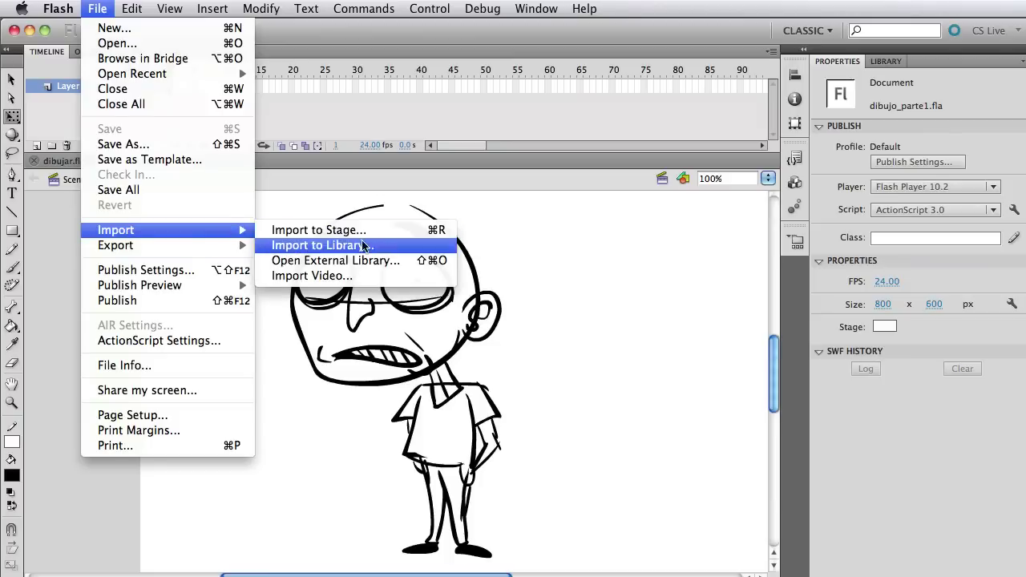
left_click(559, 270)
left_click_drag(614, 280, 627, 407)
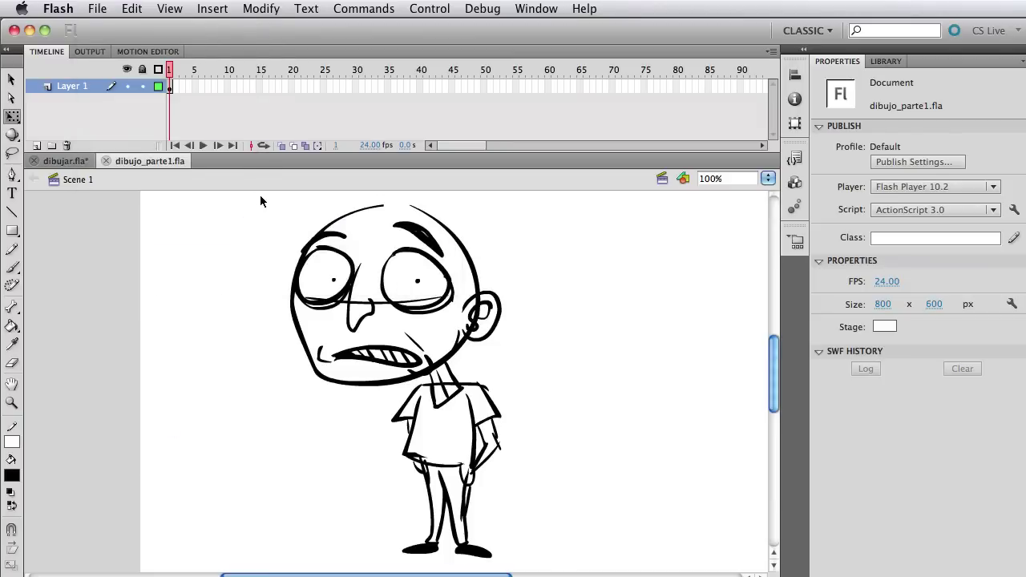
mouse_move(249, 202)
left_mouse_down()
mouse_move(420, 324)
mouse_move(593, 543)
mouse_move(597, 565)
left_mouse_up()
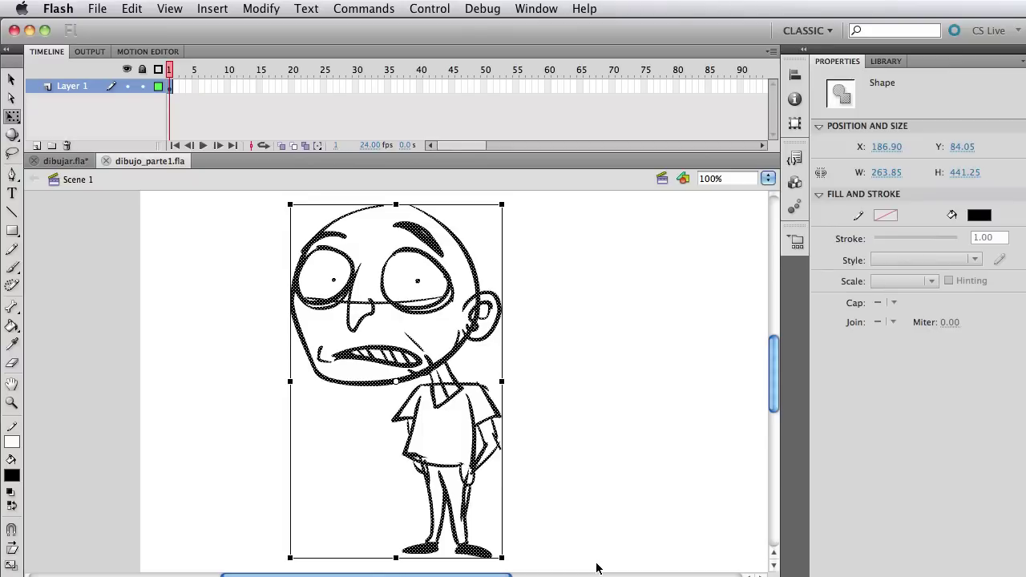
- Convert the sketch drawing into a symbol named boceto
left_click(273, 8)
left_click(308, 46)
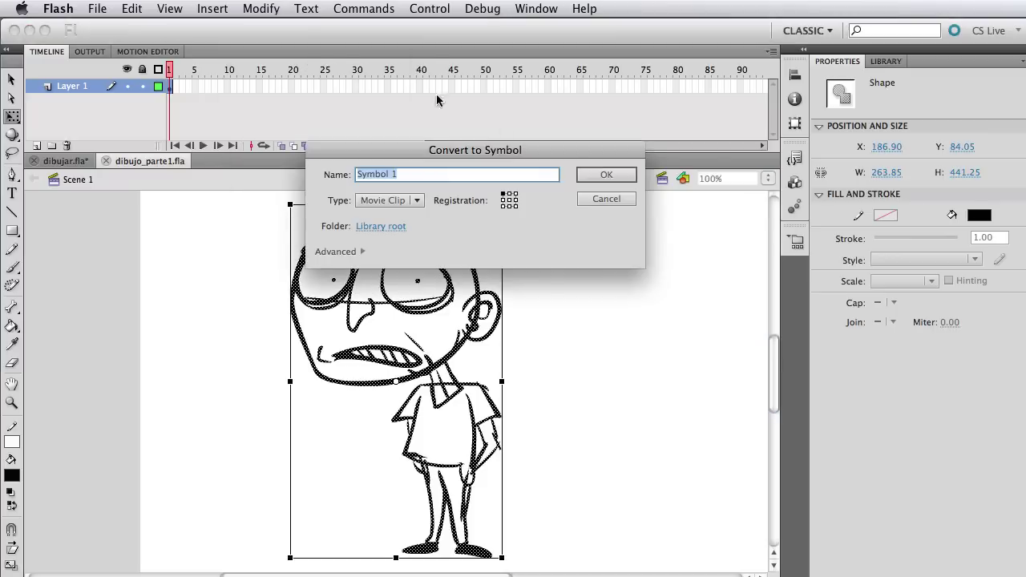
left_click_drag(505, 152, 588, 339)
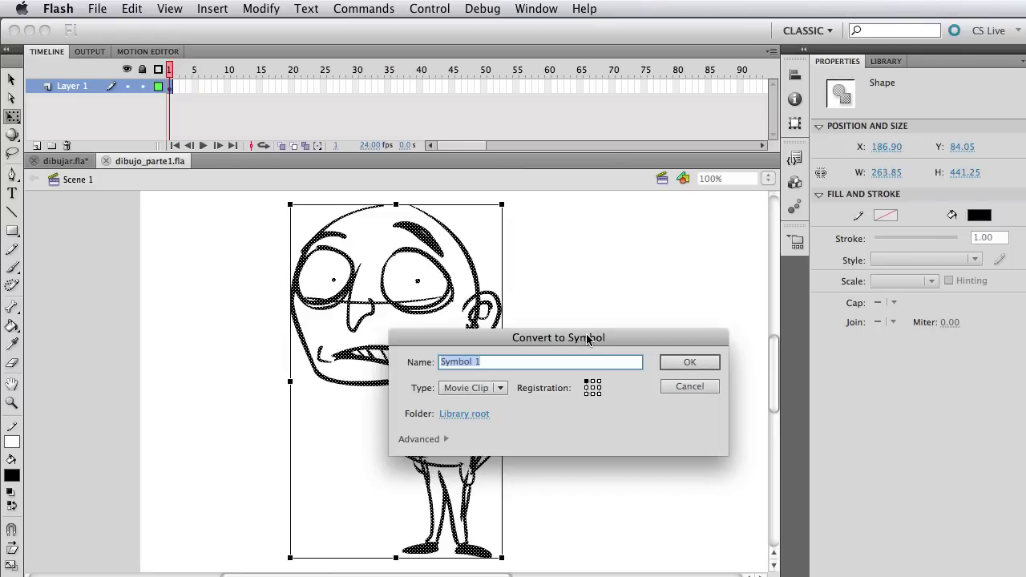
type("boecto")
key("BackSpace")
key("BackSpace")
key("BackSpace")
key("BackSpace")
type("ceto")
key("Return")
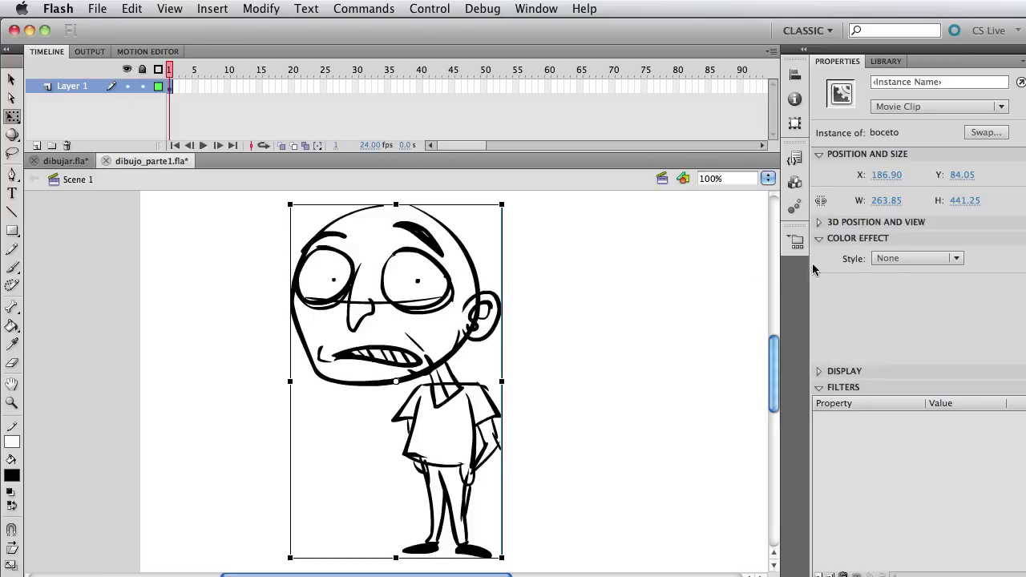
- Give boceto an Alpha colour effect of 35%
left_click(909, 260)
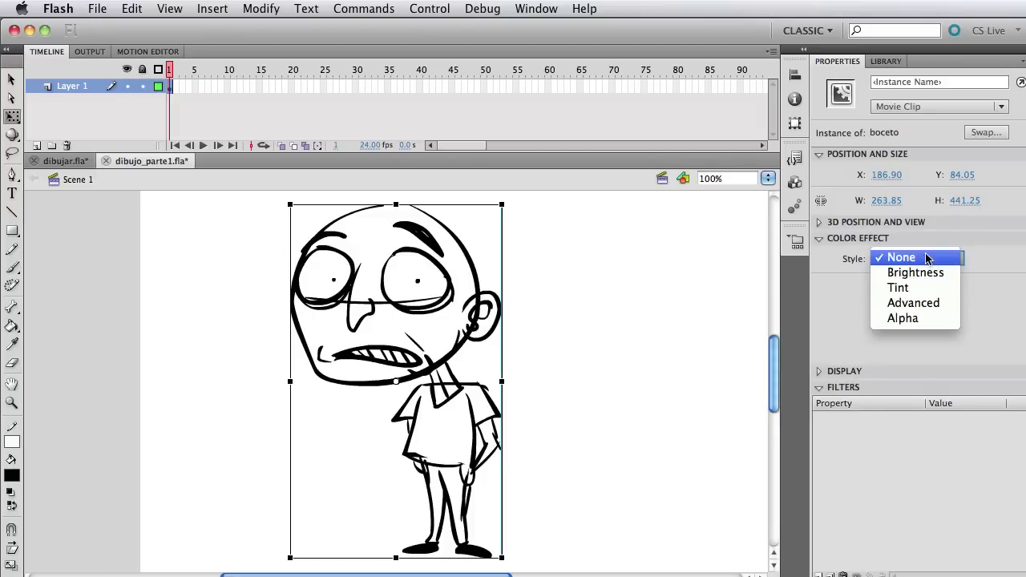
left_click(903, 318)
left_click_drag(958, 284, 902, 281)
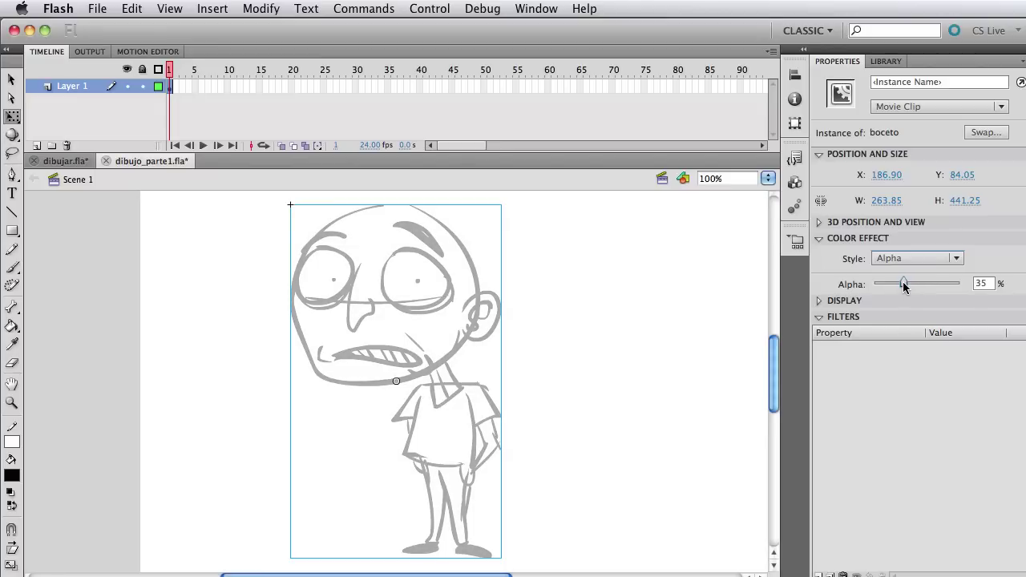
left_click(686, 285)
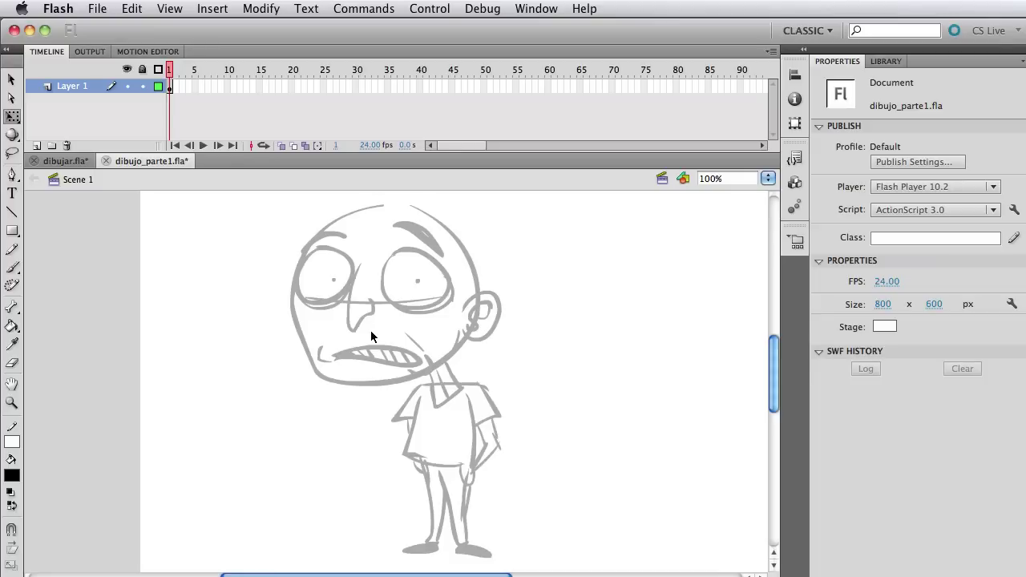
- Lock the sketch layer, add and delete an extra layer, then unlock it and save
left_click(142, 86)
left_click(36, 145)
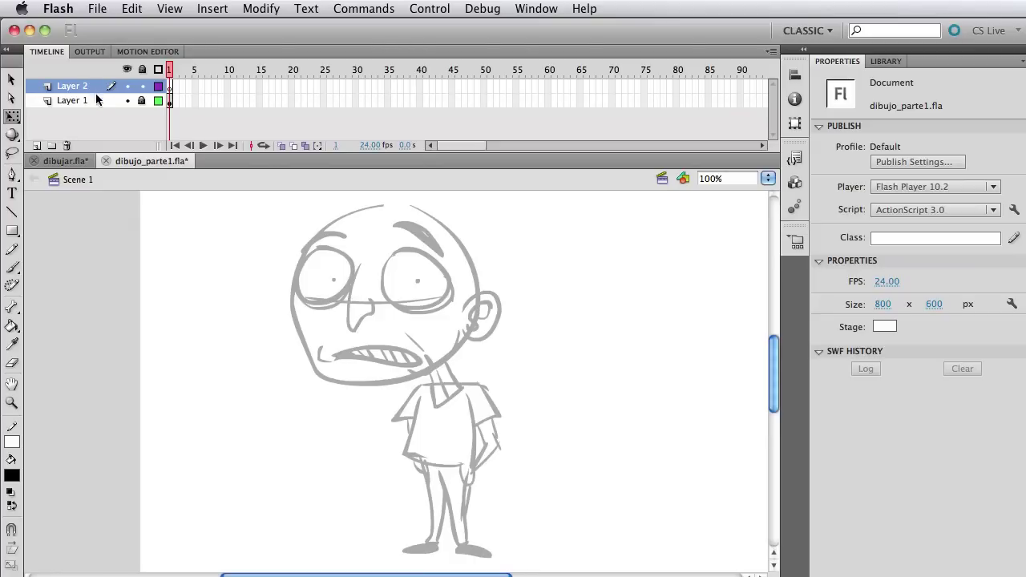
left_click(67, 145)
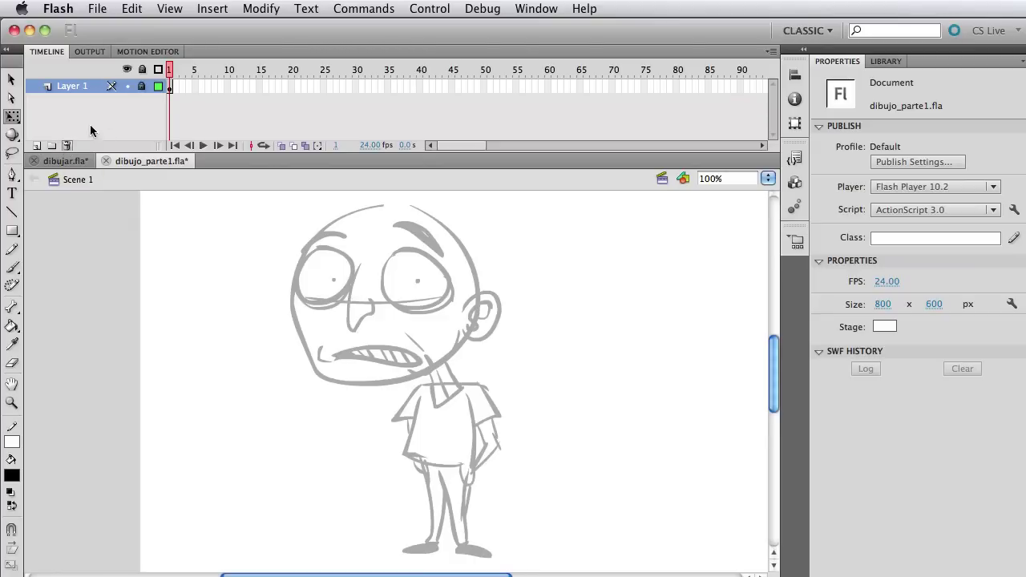
left_click(141, 86)
key("super+s")
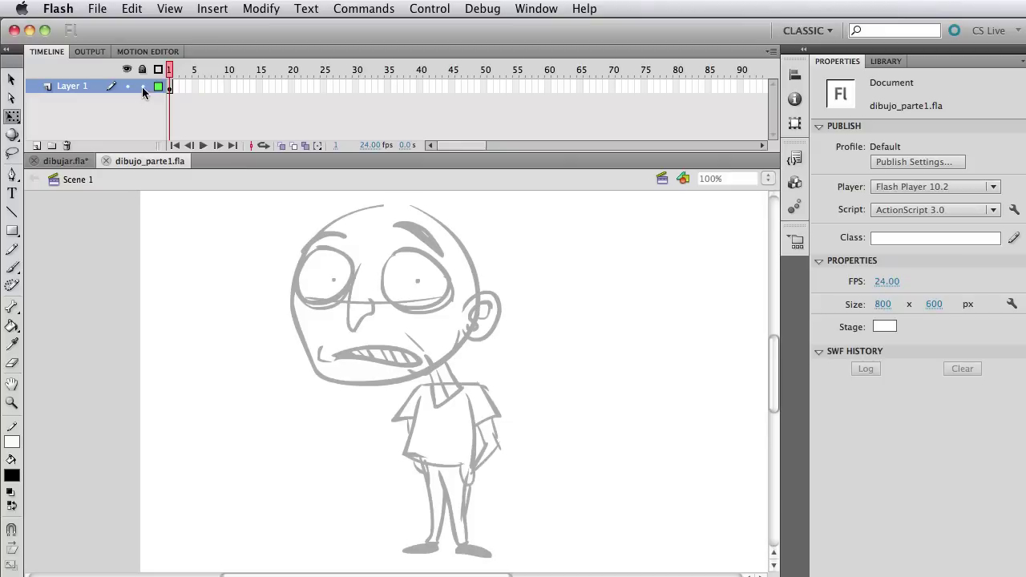
- Lock the sketch layer, add Layer 3 above it, and rename Layer 1 to boceto
left_click(142, 88)
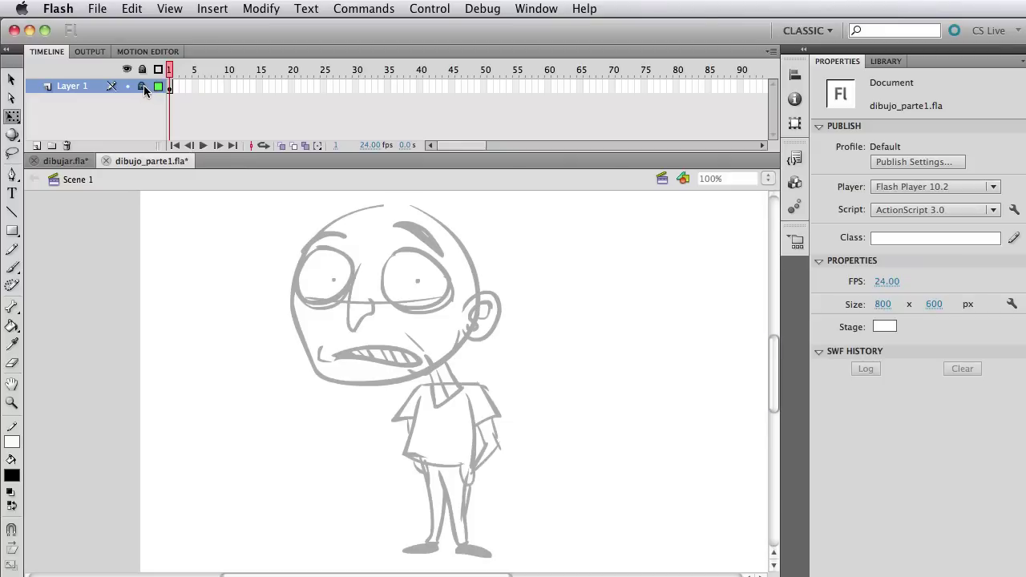
left_click(51, 147)
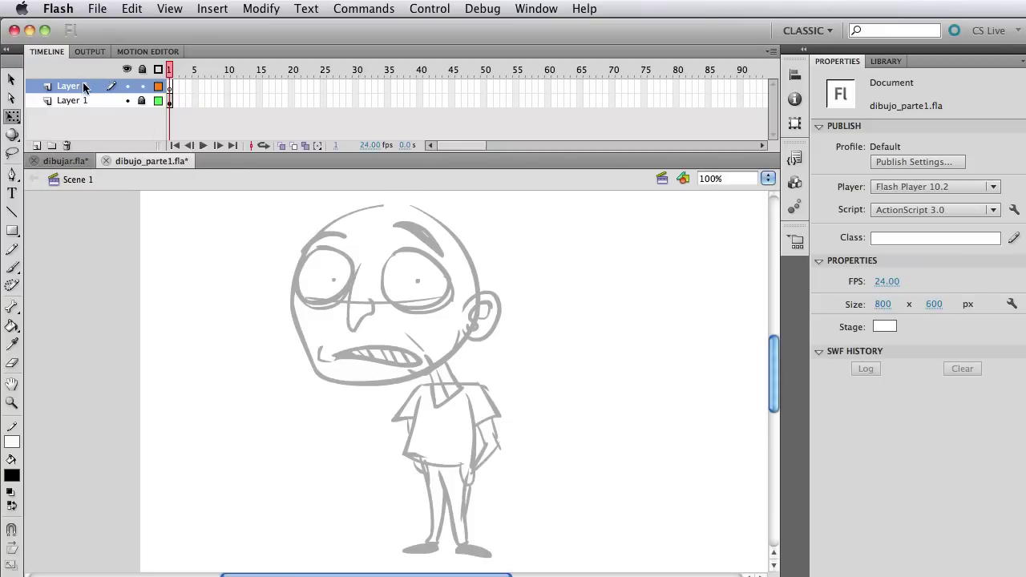
double_click(75, 103)
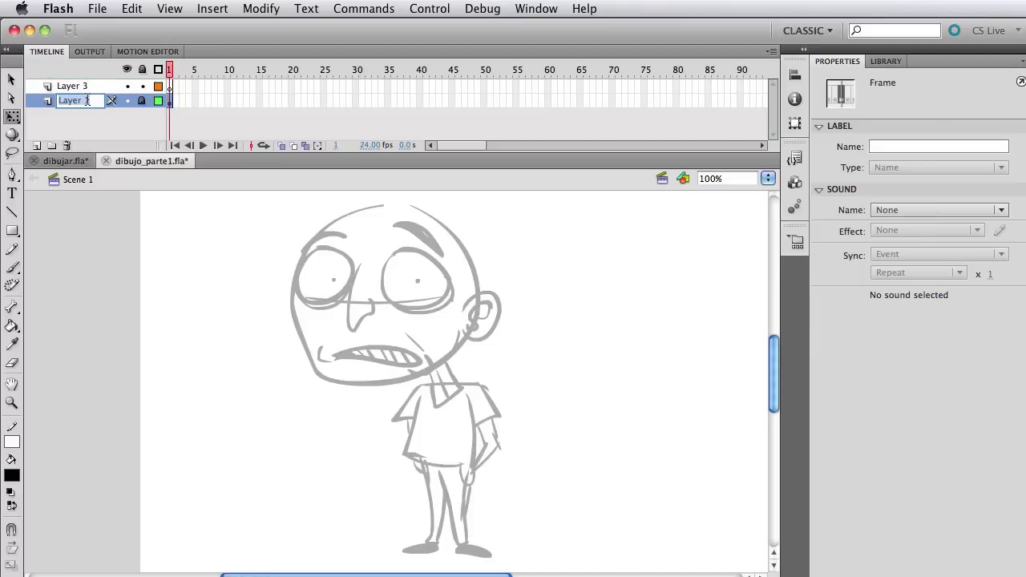
type("boceto")
key("Return")
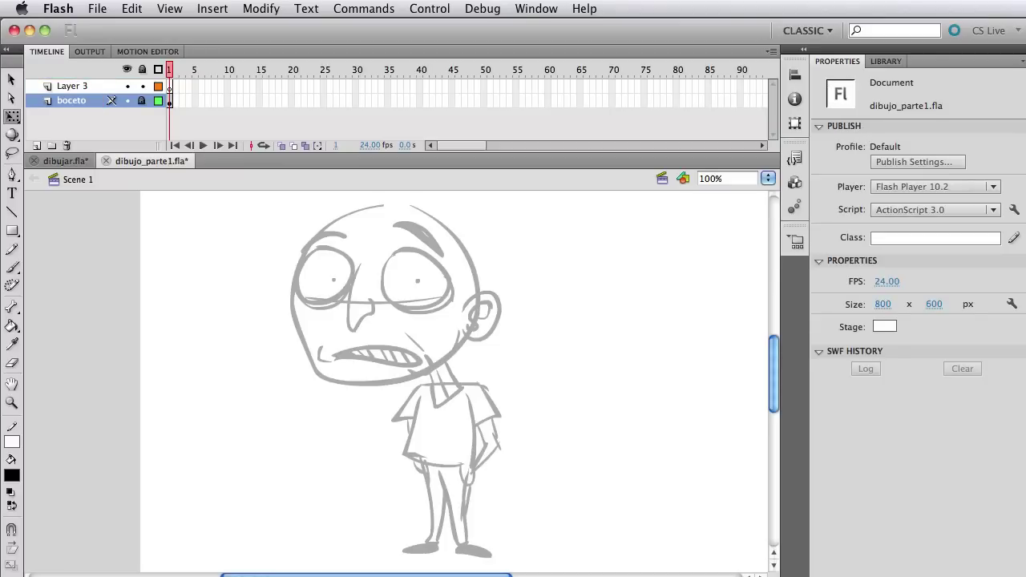
- Make Layer 3 the active drawing layer and pick the Zoom tool
left_click(84, 90)
left_click(107, 100)
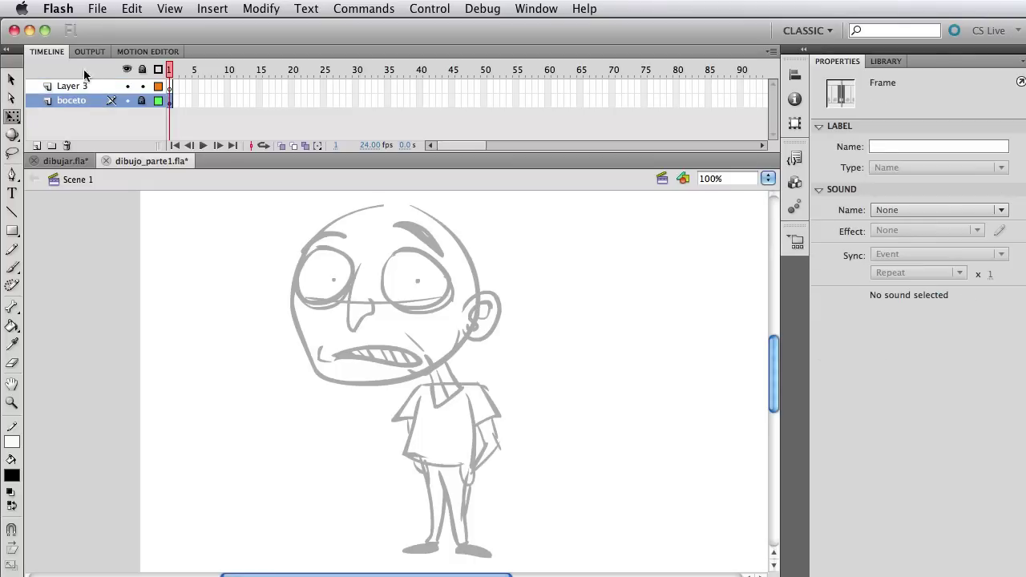
left_click(86, 89)
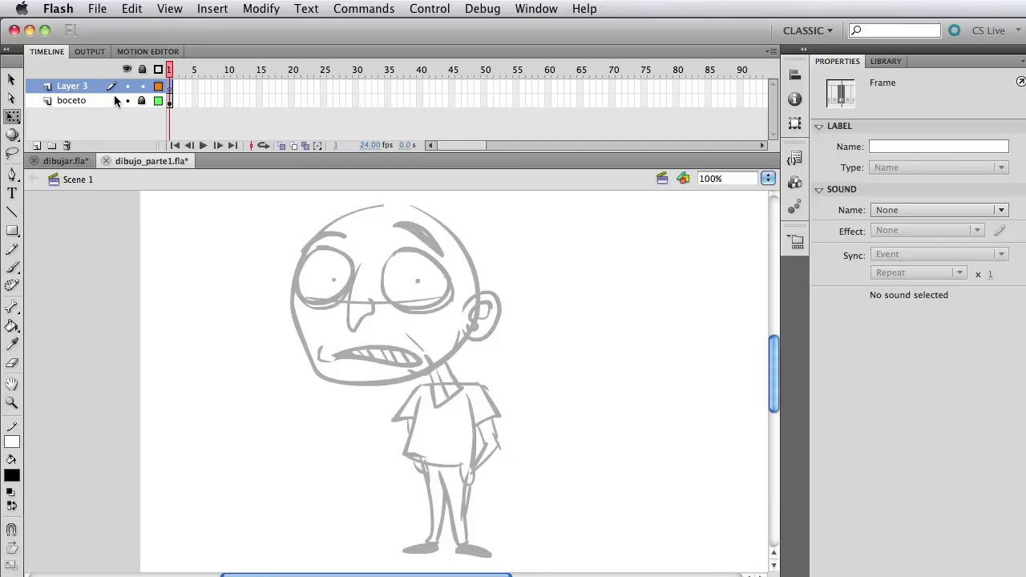
left_click(346, 300)
key("z")
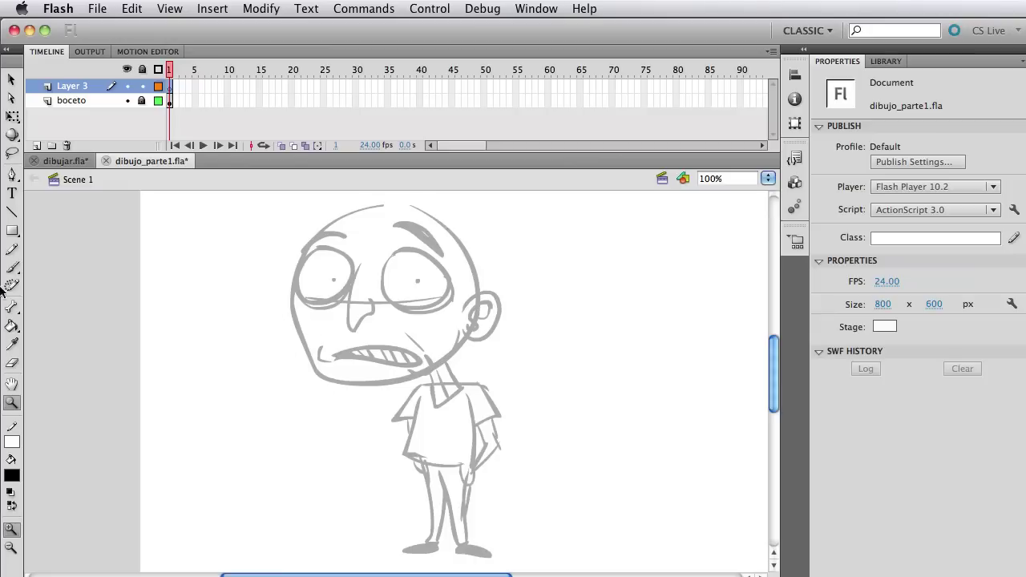
- Zoom to 237% on the character's face and pick the Oval tool, toggling Object Drawing
left_click_drag(260, 357, 525, 196)
scroll(510, 353, "down", 3)
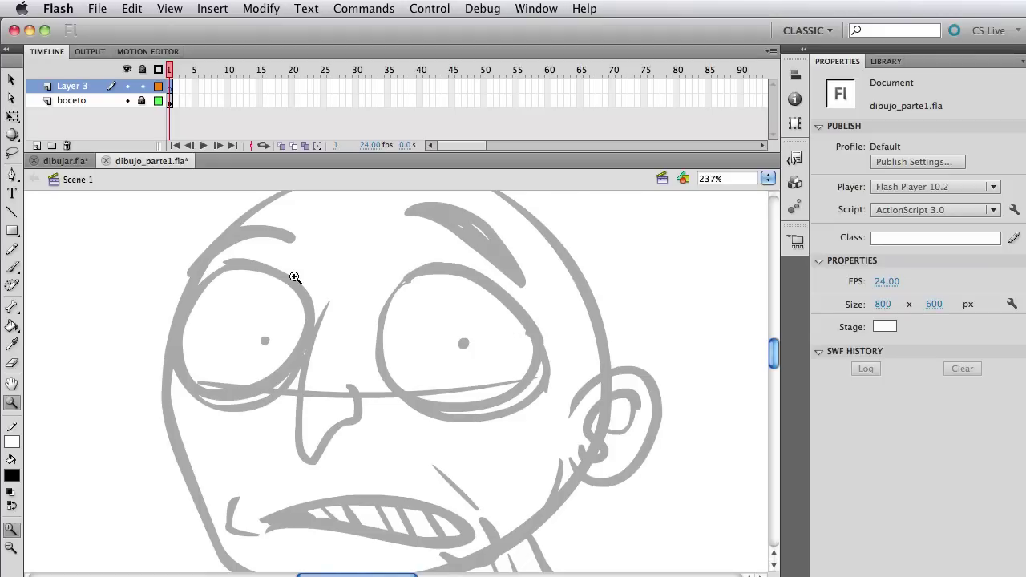
left_click(16, 231)
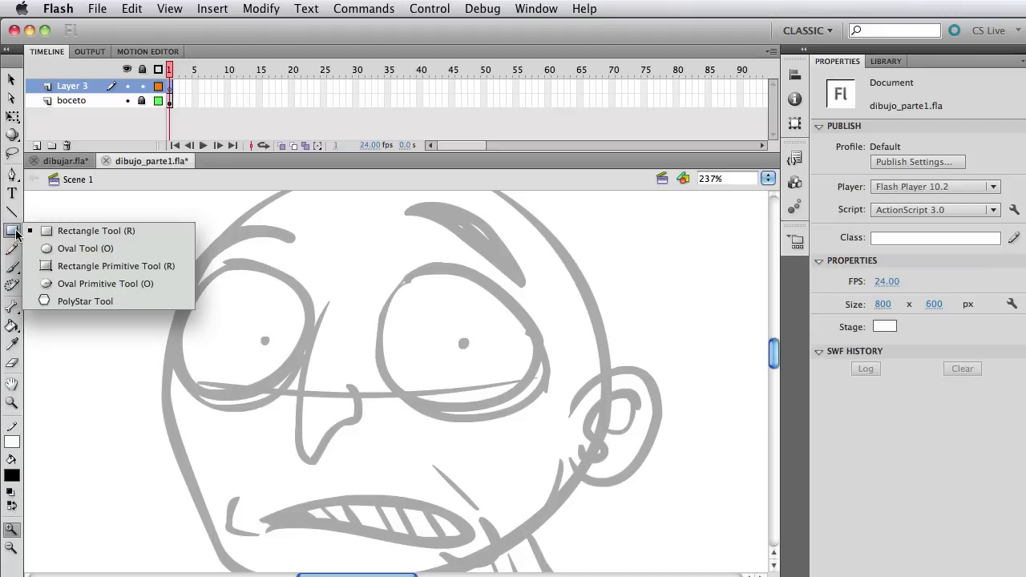
left_click(96, 248)
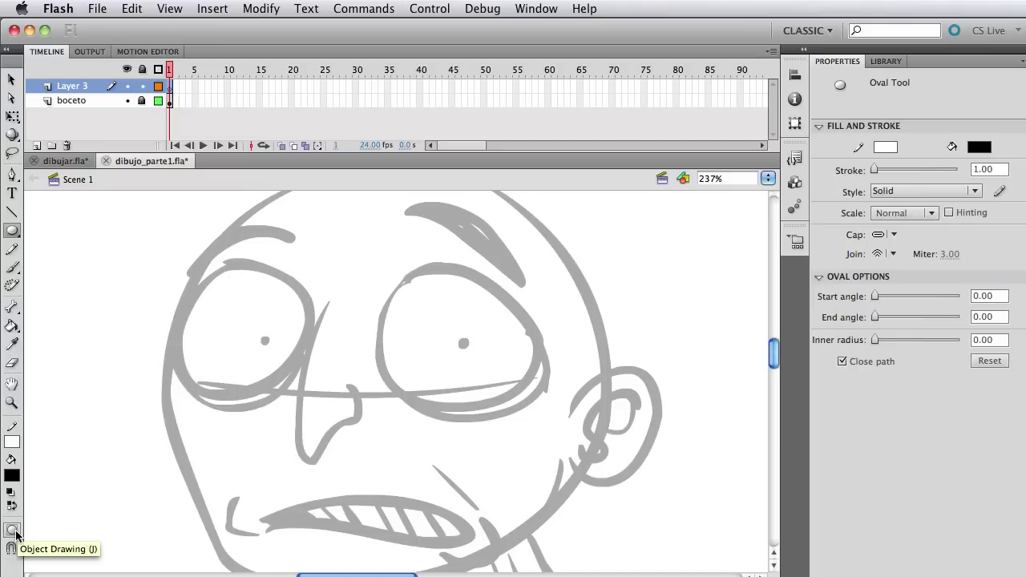
left_click(12, 531)
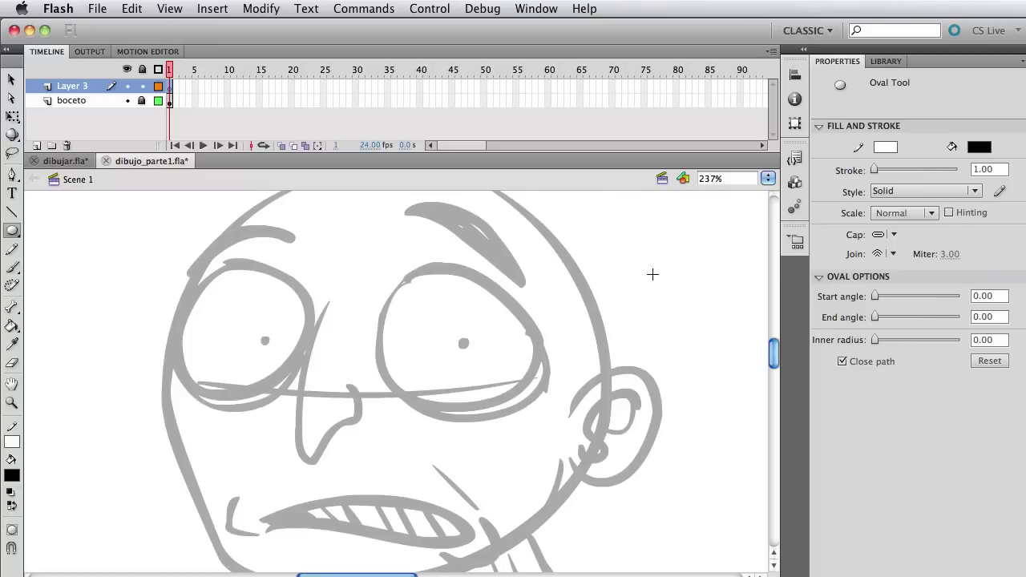
- Set the oval stroke colour to black and the fill to none
left_click(883, 148)
left_click(912, 183)
left_click(979, 147)
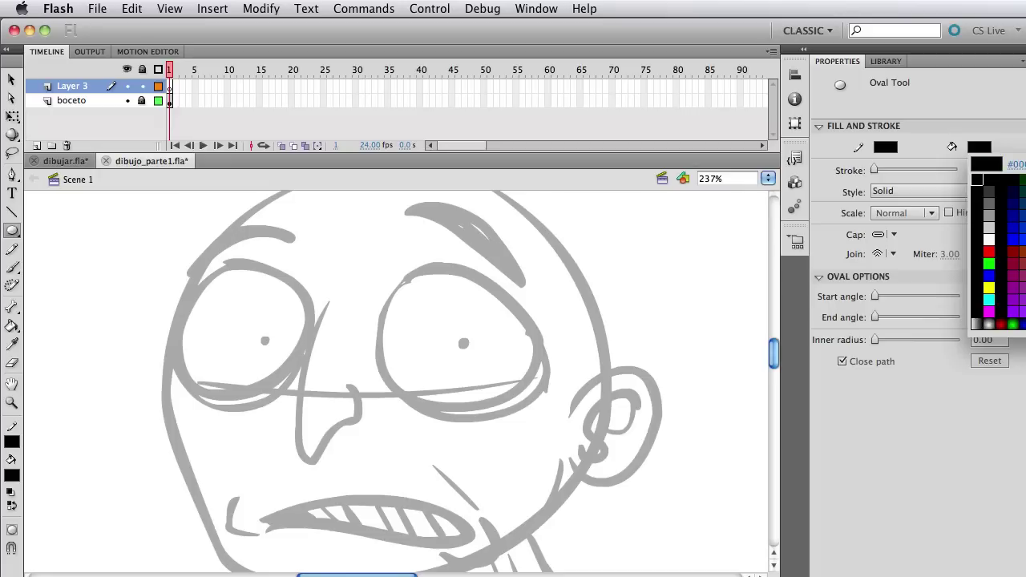
left_click(1023, 164)
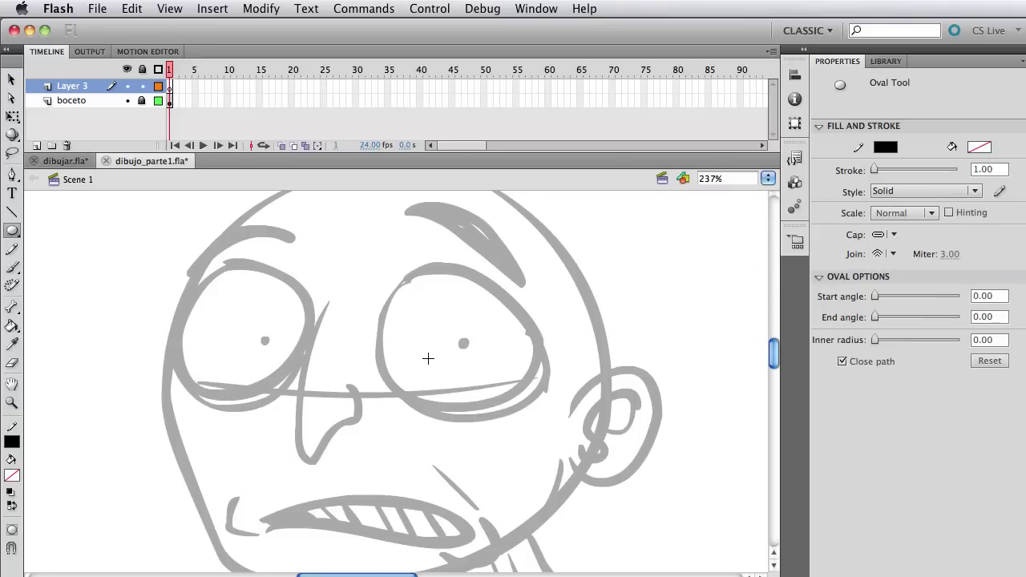
- Draw an ellipse around the right-hand eye and fade the boceto sketch to 25% alpha
left_click_drag(385, 275, 549, 414)
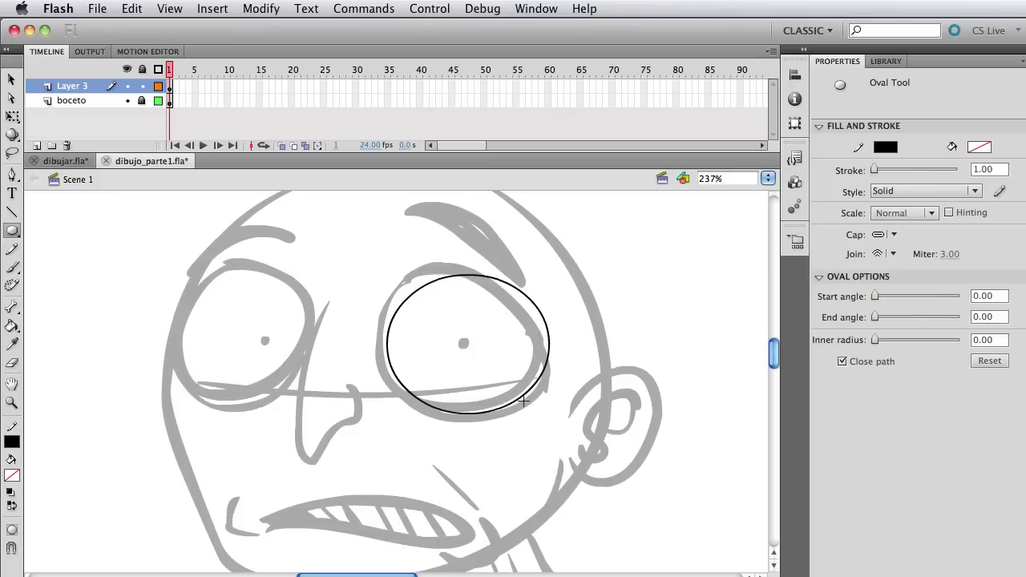
left_click(9, 80)
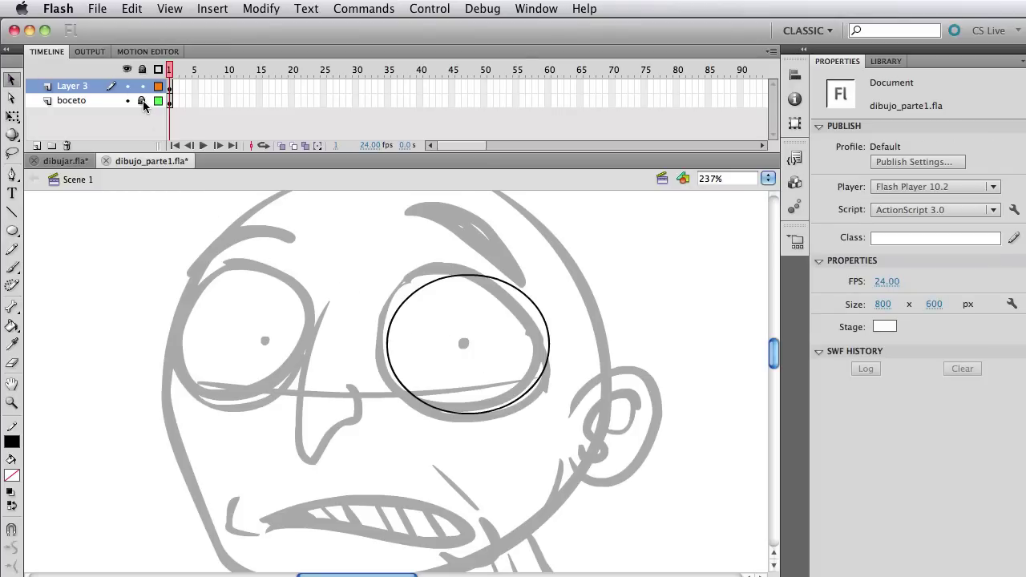
left_click(210, 287)
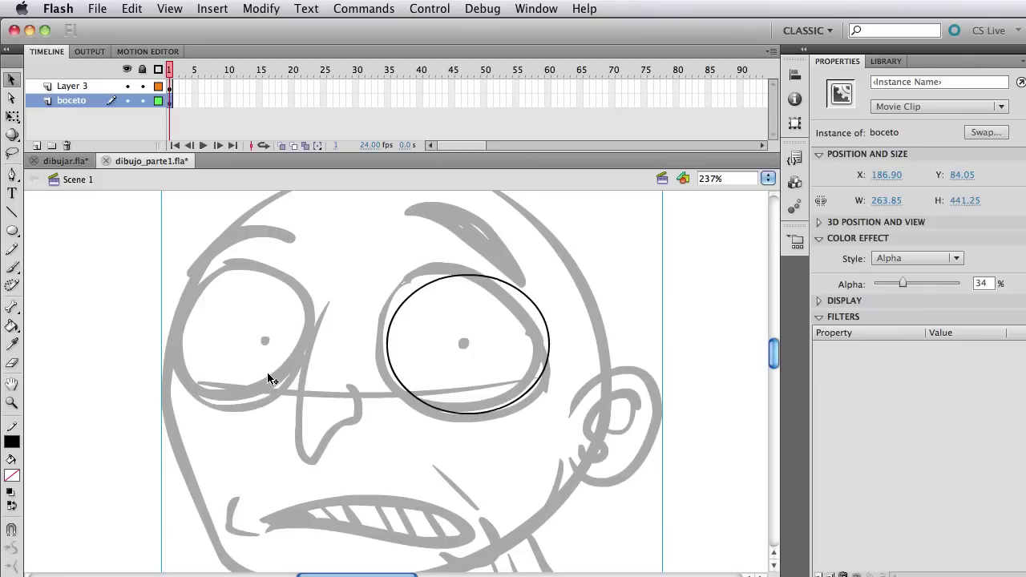
left_click_drag(900, 281, 895, 286)
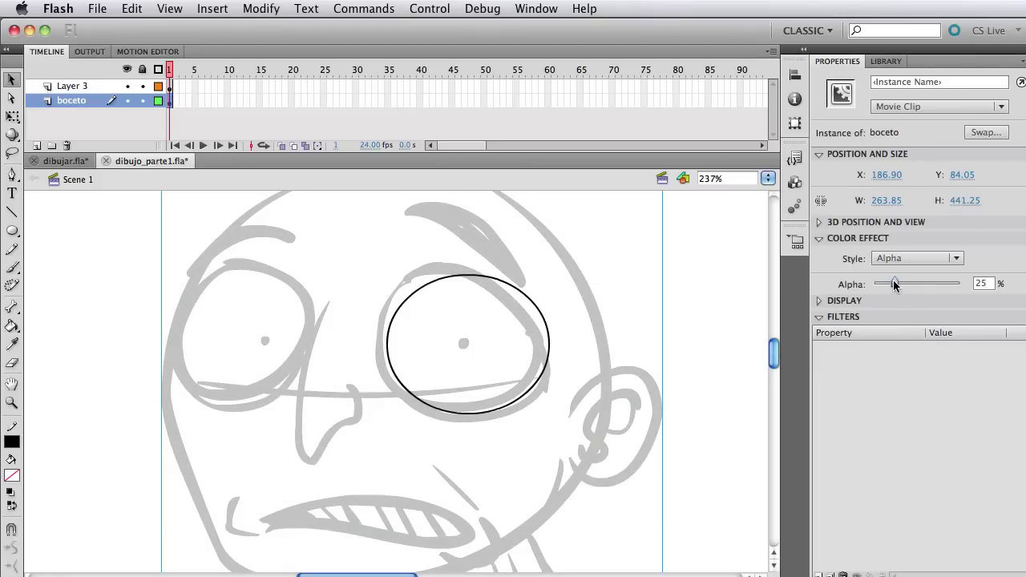
- Lock the boceto layer, return to Layer 3, and select the eye ellipse
left_click(143, 101)
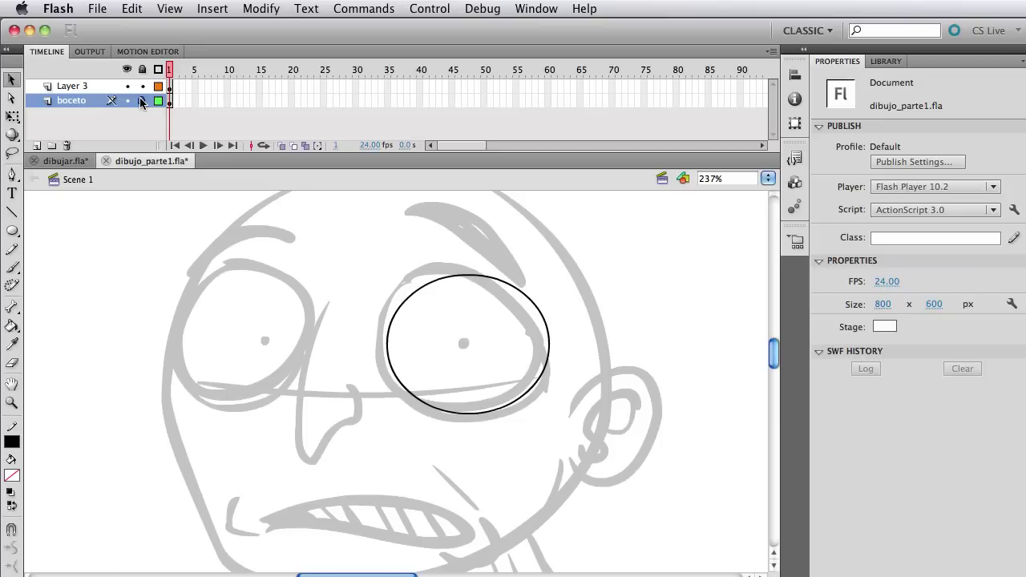
left_click(92, 87)
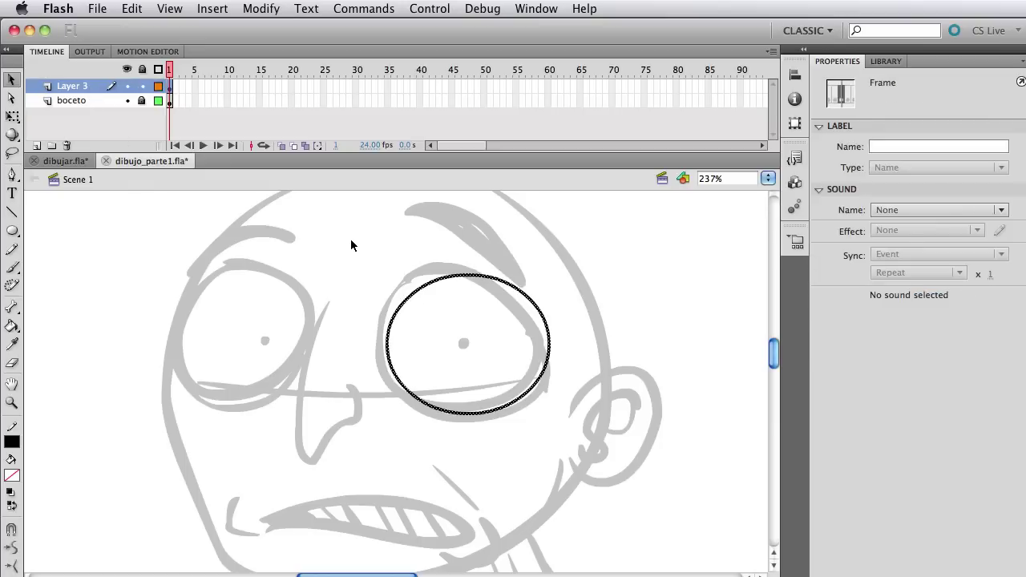
left_click_drag(353, 245, 623, 458)
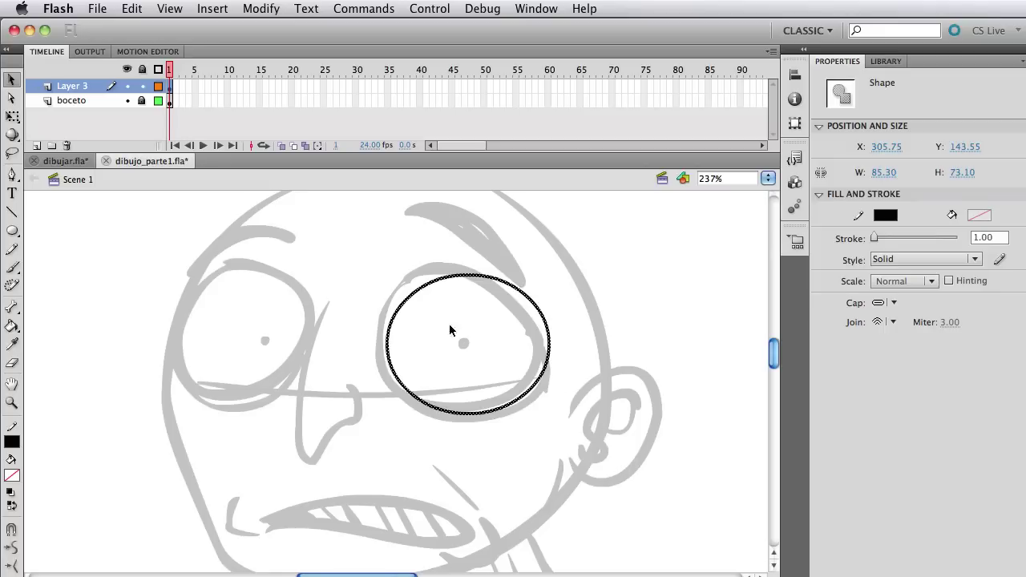
- After checking dibujar.fla for reference, give the eye ellipse a stroke of 4 and nudge it left
left_click(51, 161)
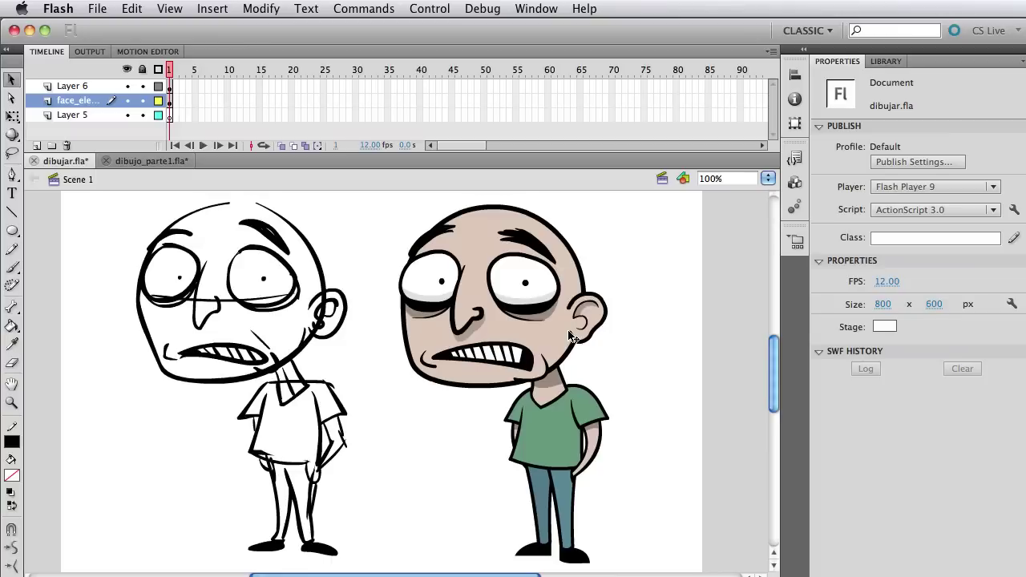
left_click(159, 160)
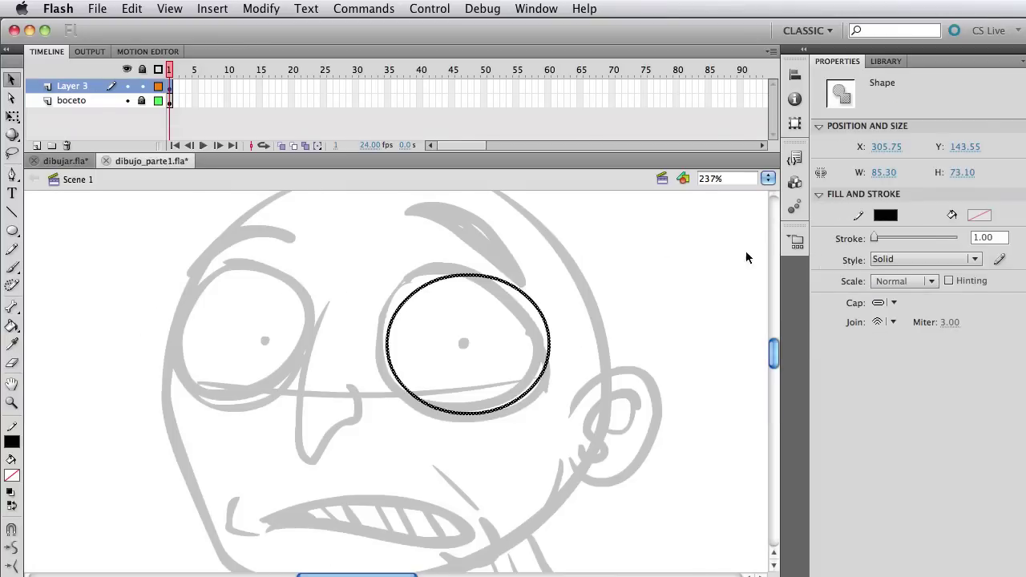
left_click(1000, 237)
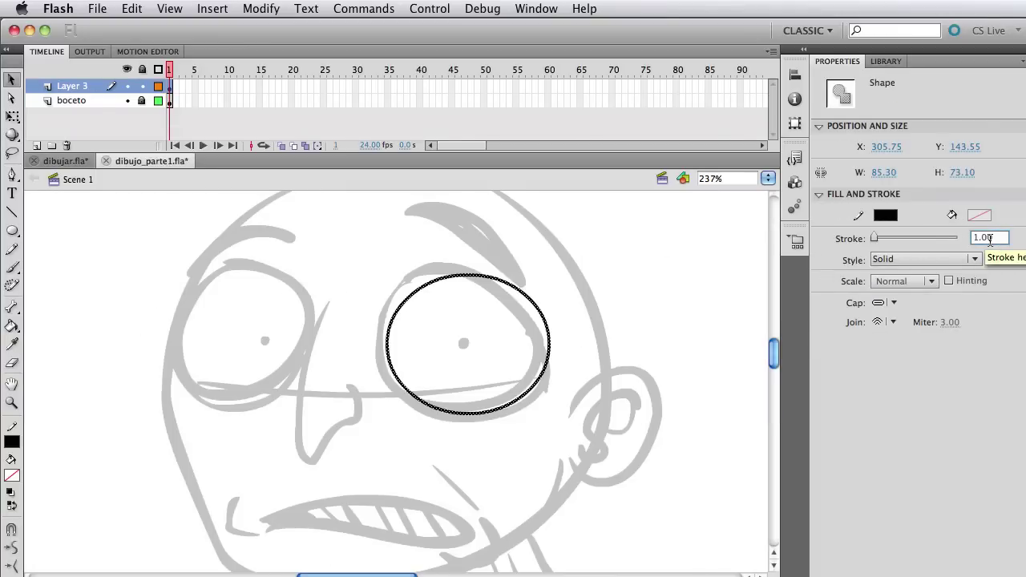
left_click_drag(1000, 237, 958, 232)
type("4")
key("Return")
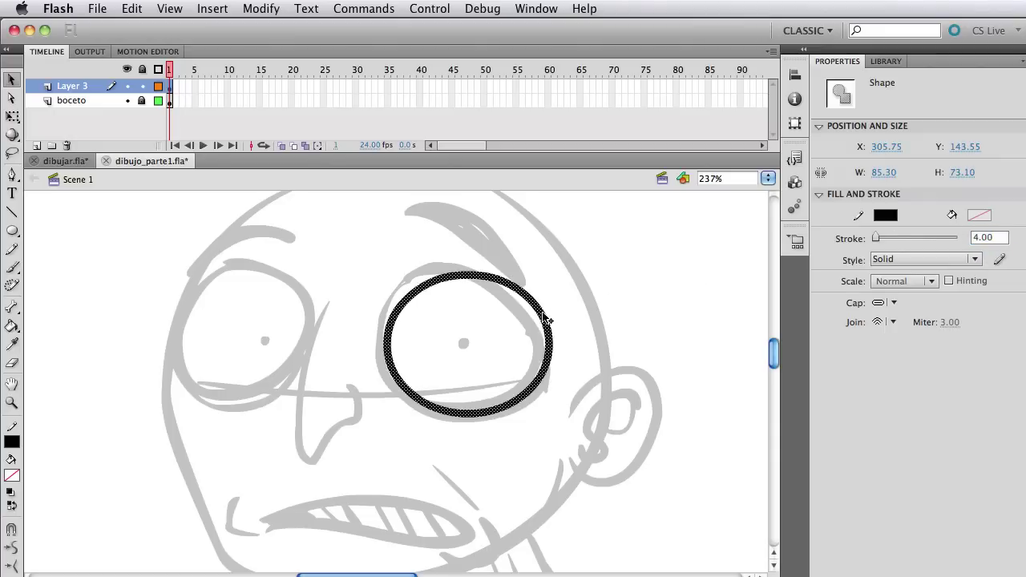
left_click_drag(546, 315, 539, 314)
left_click(633, 316)
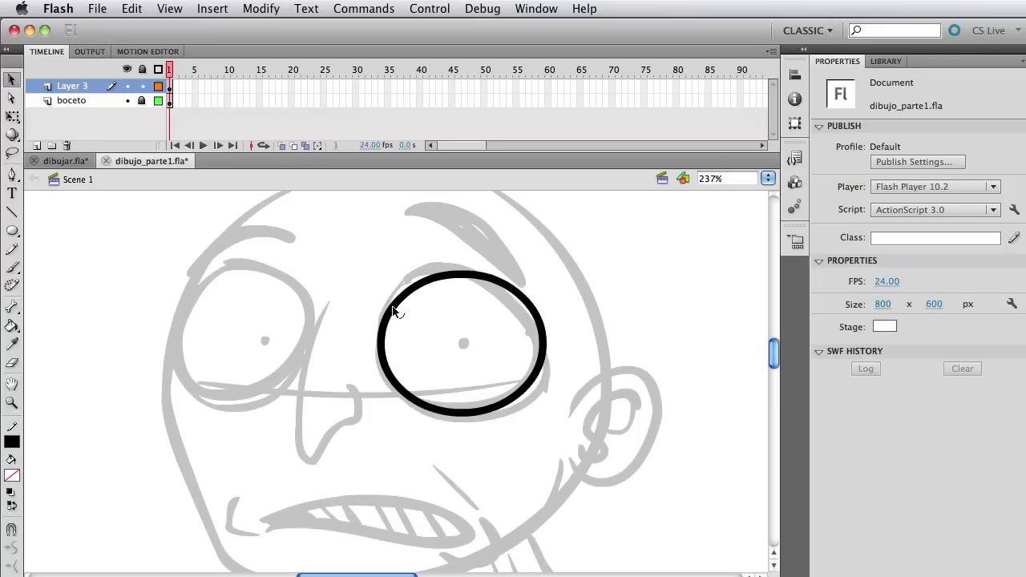
- Bend the eye outline's upper-left, right and bottom curves toward the sketched eye
left_click(10, 82)
left_click_drag(398, 311, 399, 297)
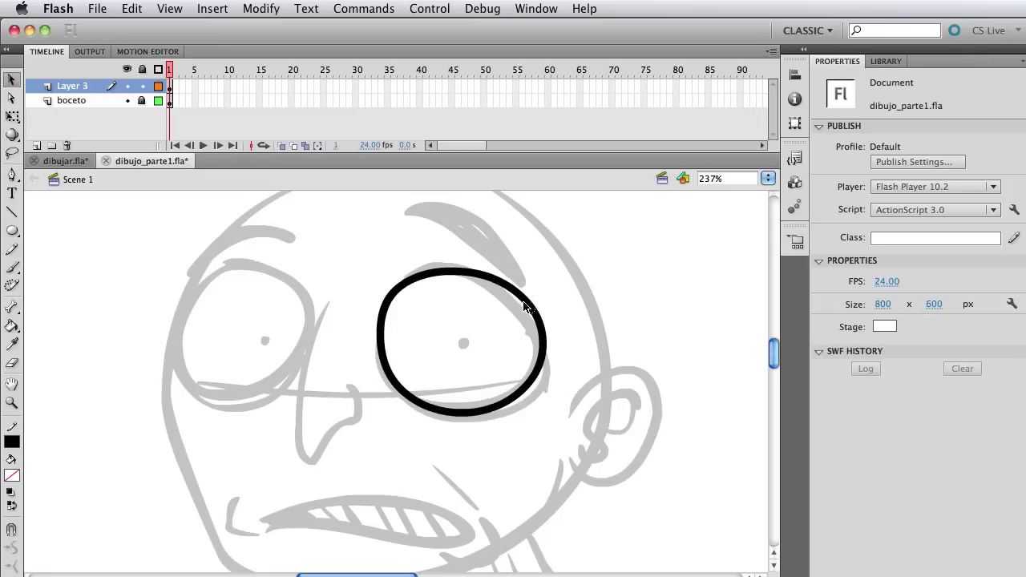
left_click_drag(532, 309, 543, 313)
left_click_drag(527, 394, 538, 392)
left_click_drag(444, 414, 500, 413)
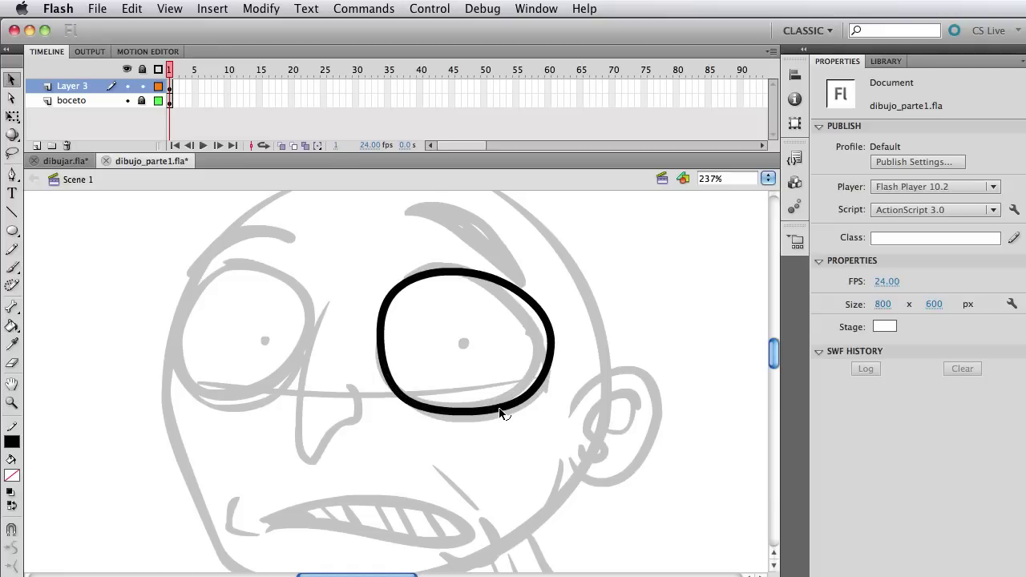
left_click_drag(500, 413, 506, 410)
left_click_drag(534, 313, 538, 310)
- Refine the upper-left, right and lower edges further until the outline matches the sketch
left_click_drag(387, 311, 381, 303)
left_click_drag(539, 319, 534, 321)
left_click_drag(388, 293, 388, 293)
left_click_drag(419, 408, 421, 410)
left_click_drag(535, 400, 538, 399)
double_click(496, 414)
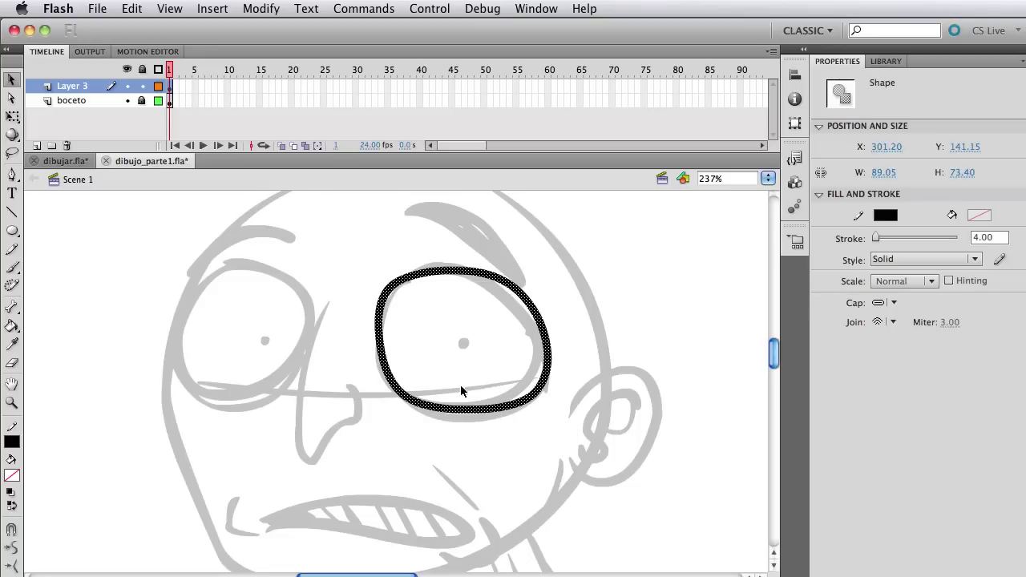
left_click(206, 390)
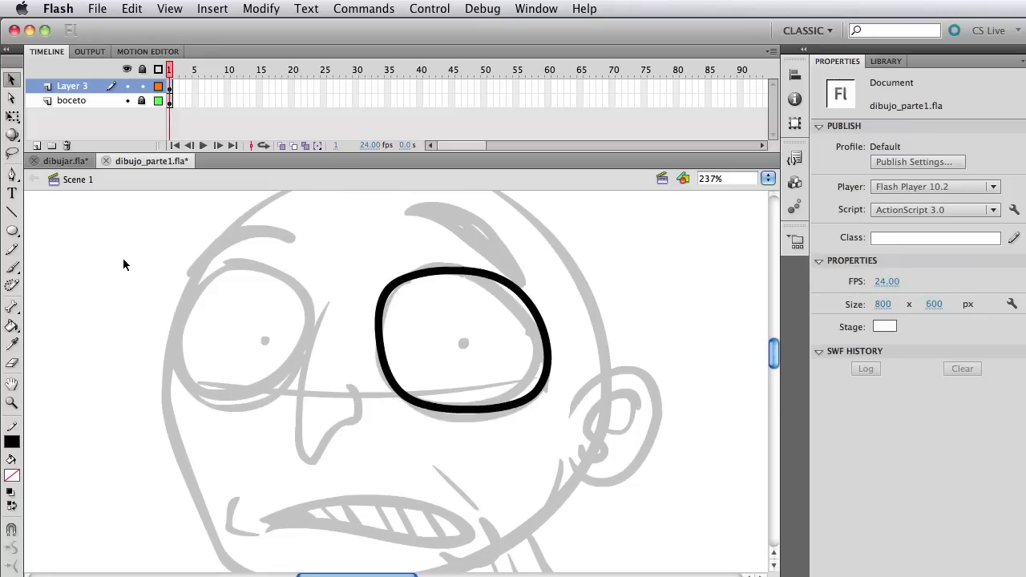
- Fill the inside of the eye outline with white using the Paint Bucket
left_click(12, 326)
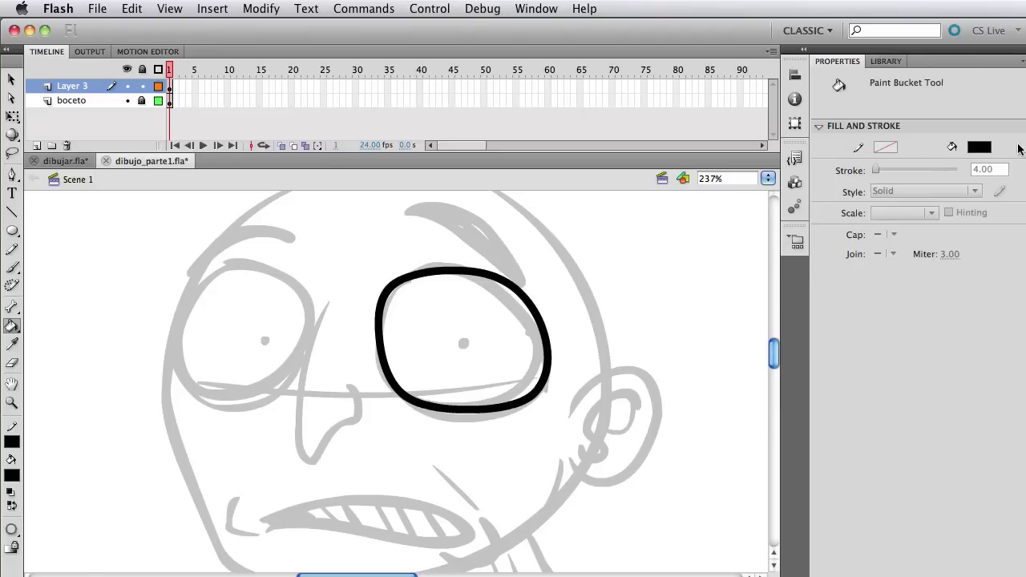
left_click(979, 148)
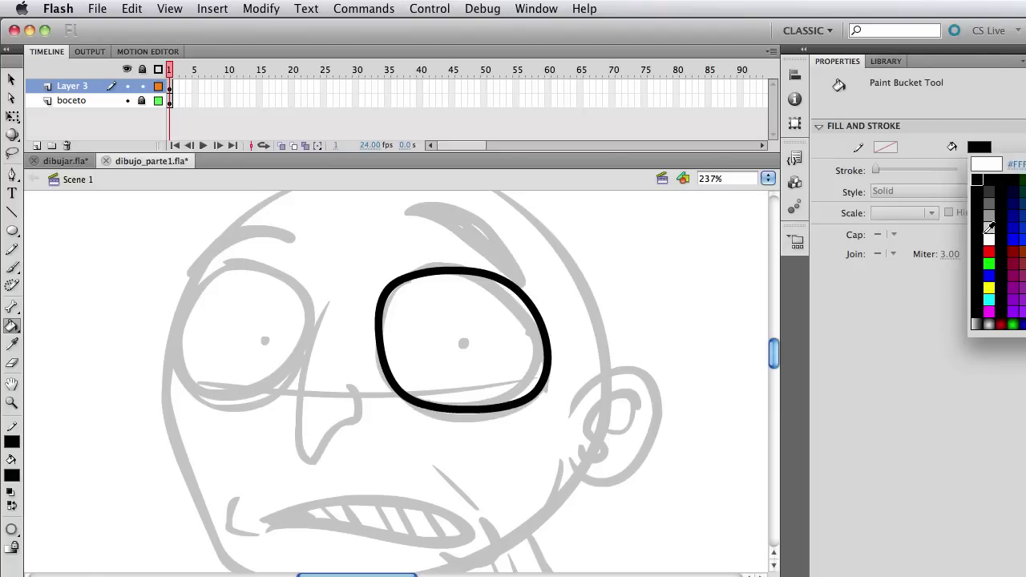
left_click(994, 245)
left_click(481, 327)
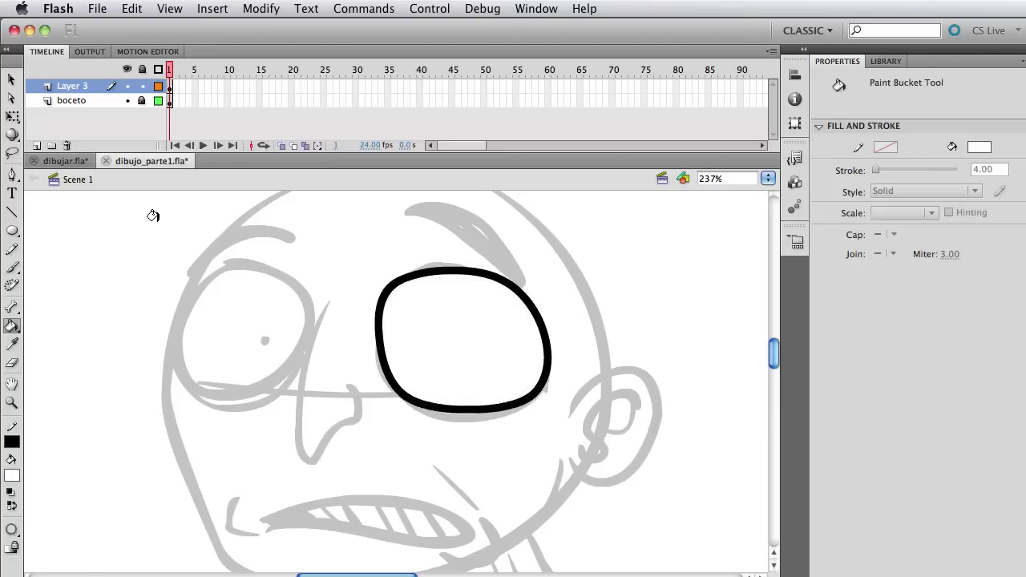
left_click(11, 80)
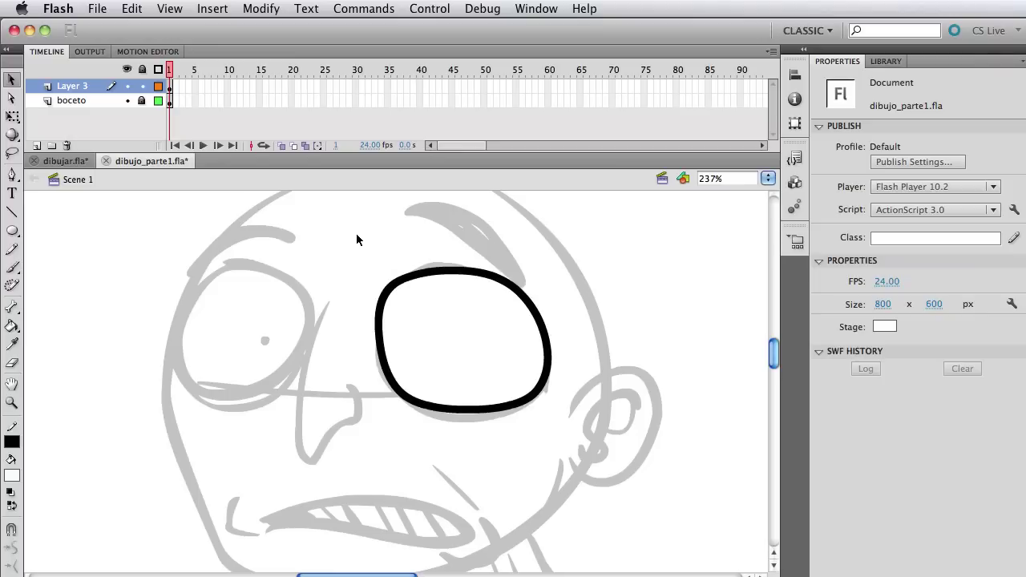
- Select the eye outline and apply Modify > Shape > Convert Lines to Fills
left_click_drag(357, 235, 332, 267)
left_click(385, 293)
left_click(261, 8)
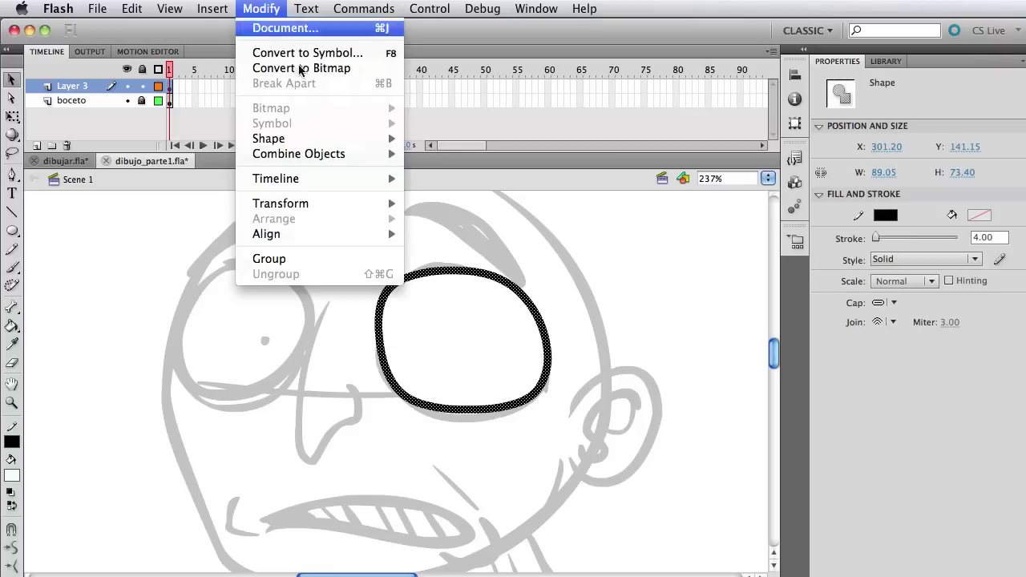
mouse_move(327, 140)
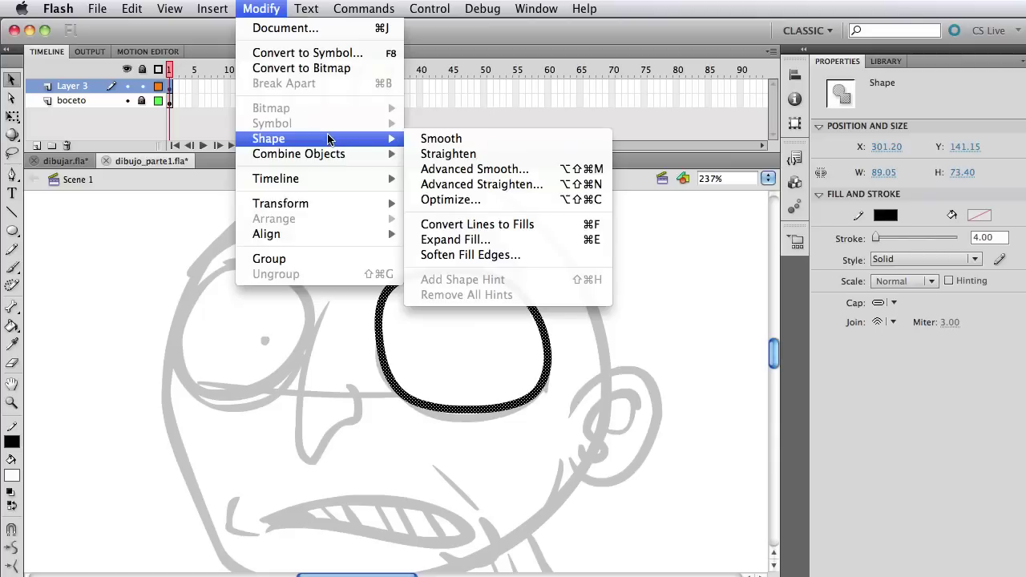
left_click(561, 227)
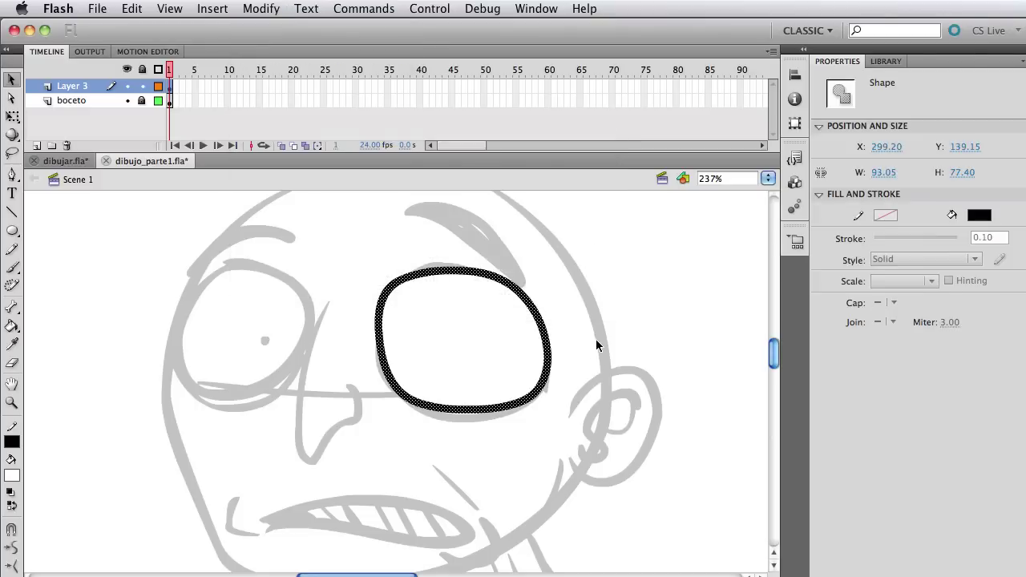
- Try pulling the eye's bottom edge down into a lid, then undo it
left_click(582, 311)
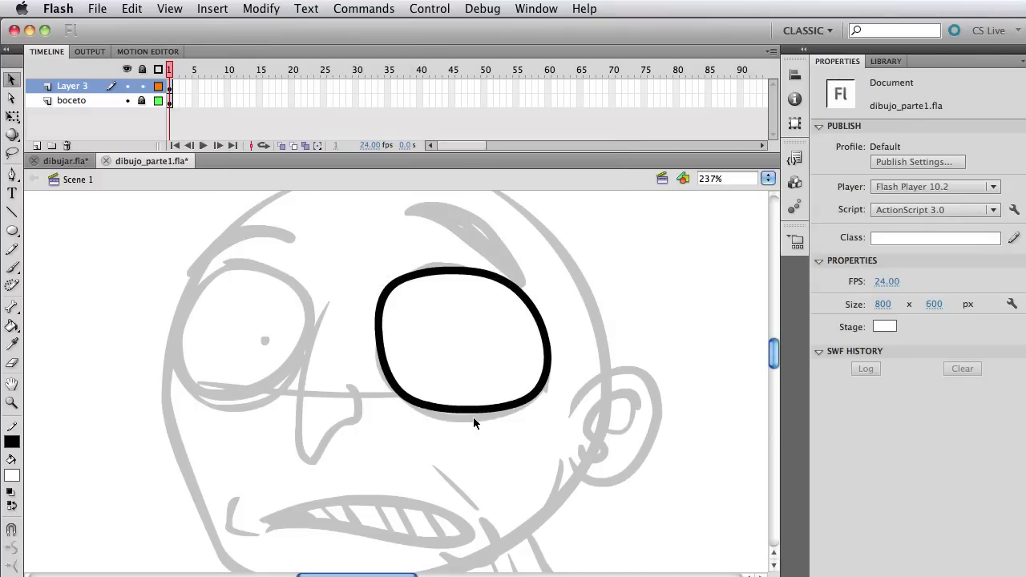
left_click_drag(466, 414, 458, 472)
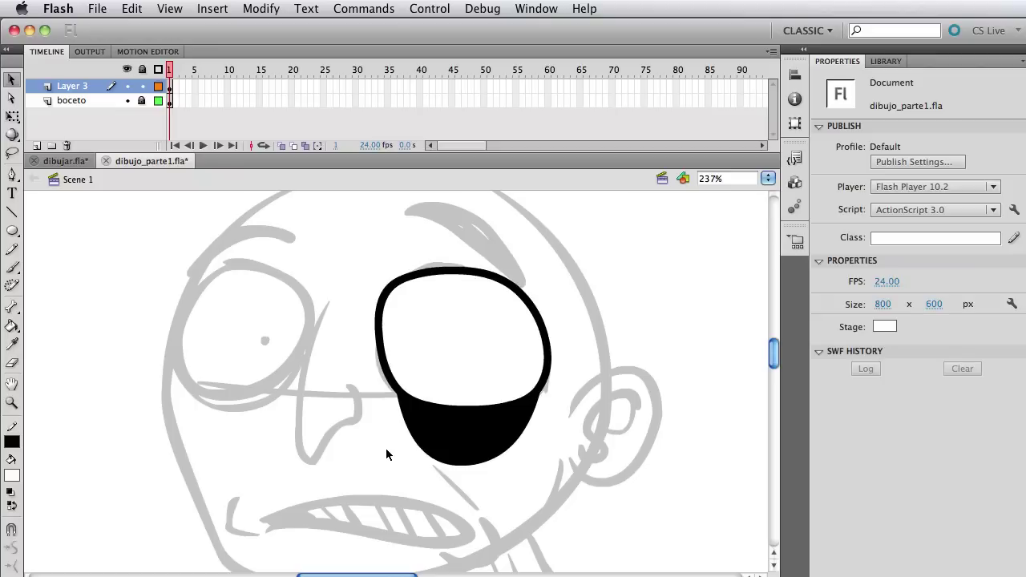
key("super+z")
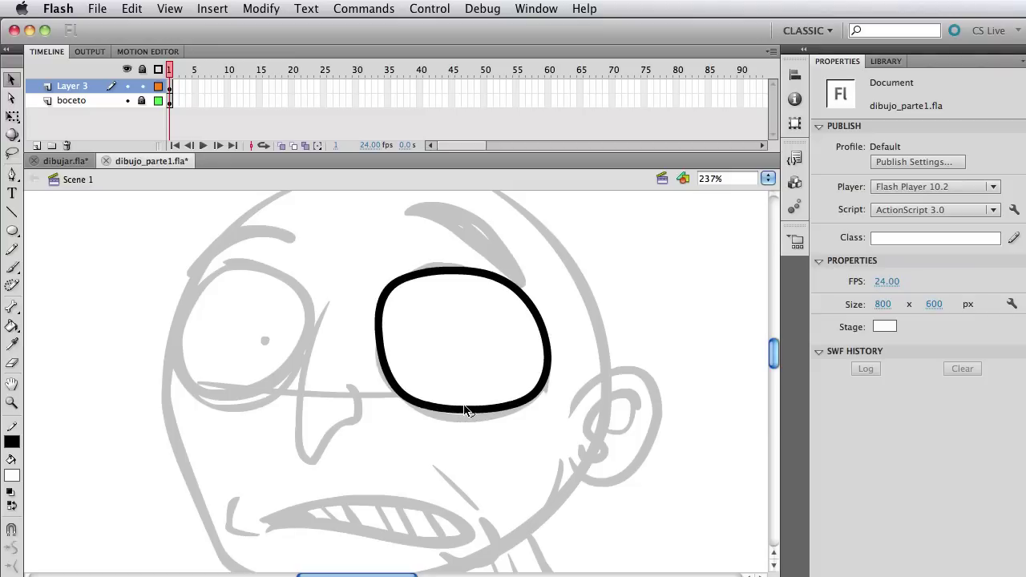
- Drag the eye's bottom stroke into a heavy lower lid thicker on the right, then select the whole eye
left_click_drag(469, 411, 469, 403)
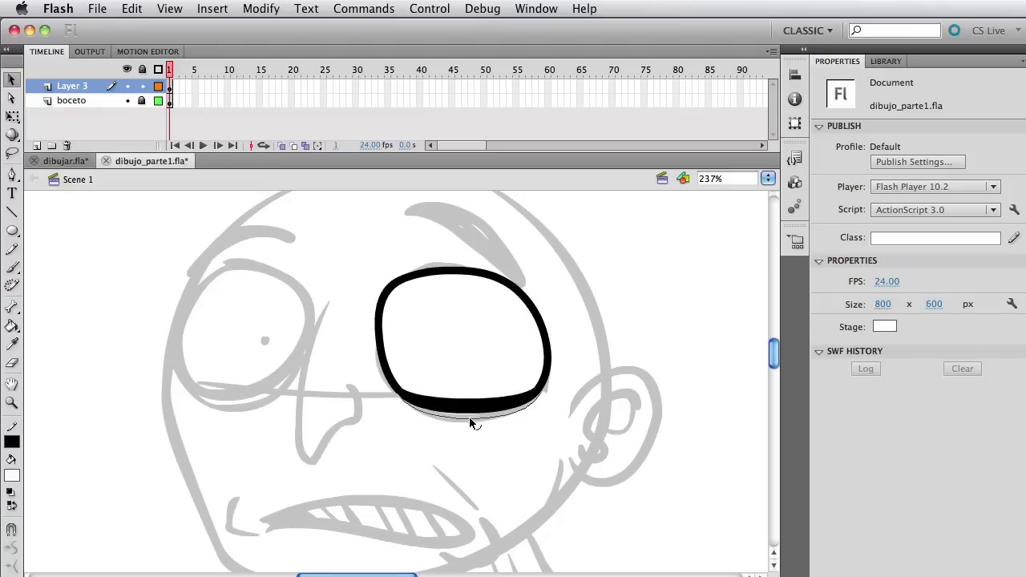
mouse_move(469, 415)
left_mouse_down()
mouse_move(505, 411)
mouse_move(483, 420)
mouse_move(466, 406)
left_mouse_up()
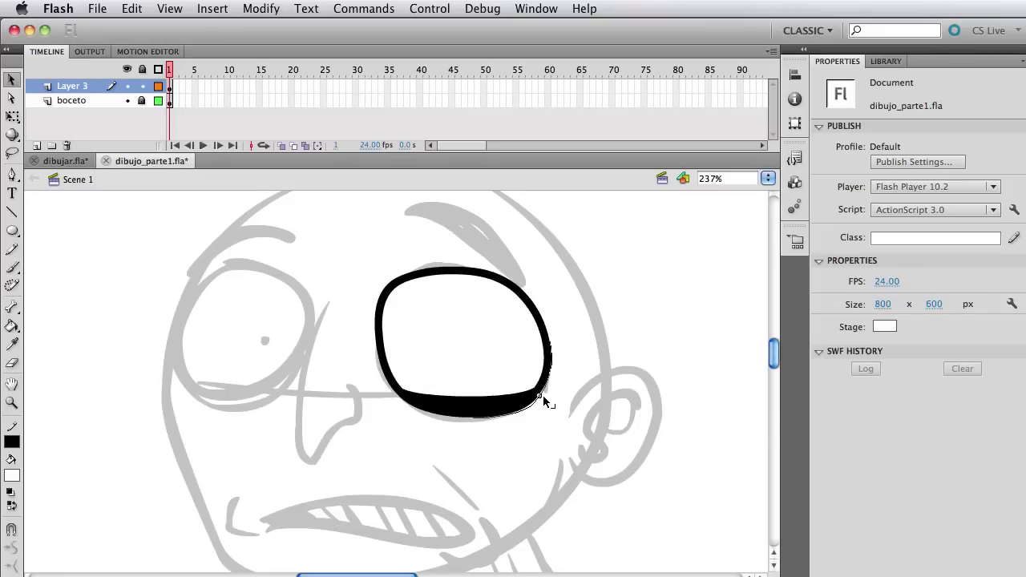
left_click_drag(543, 396, 543, 397)
left_click_drag(423, 396, 416, 398)
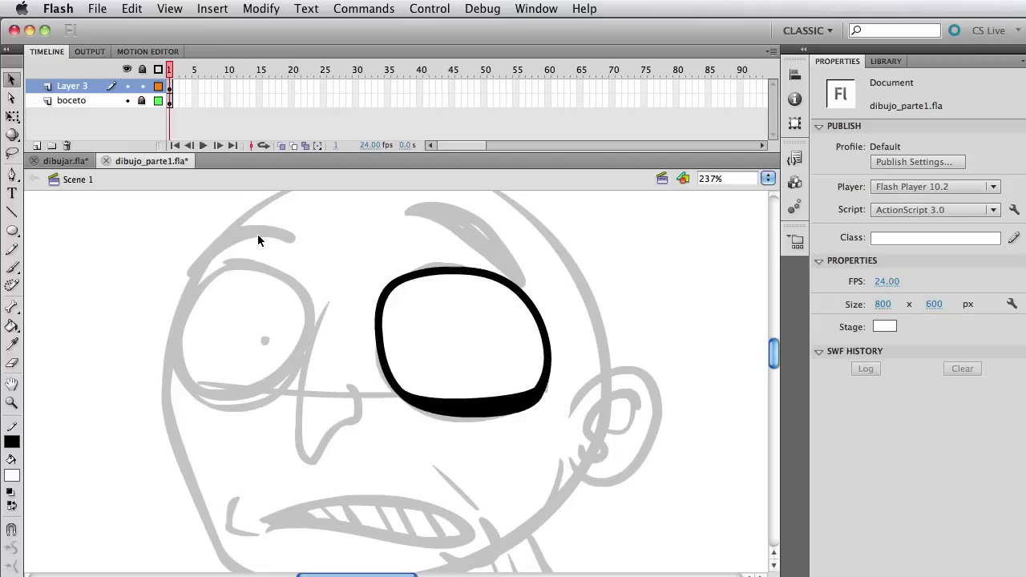
left_click_drag(334, 232, 587, 433)
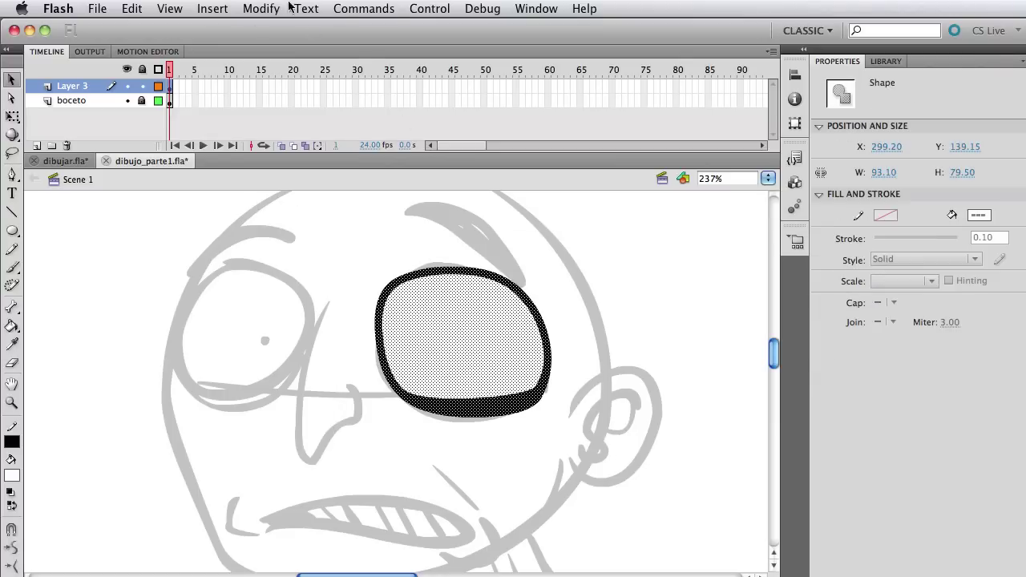
- Convert the selected eye into a Graphic symbol, replacing the default name with jose_ojo
left_click(244, 9)
left_click(286, 54)
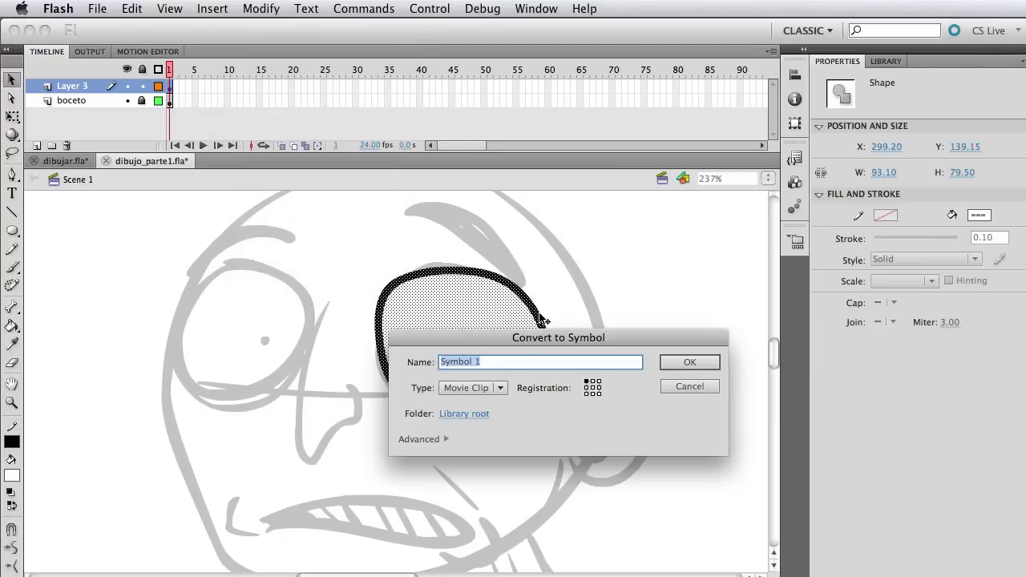
left_click_drag(520, 339, 250, 212)
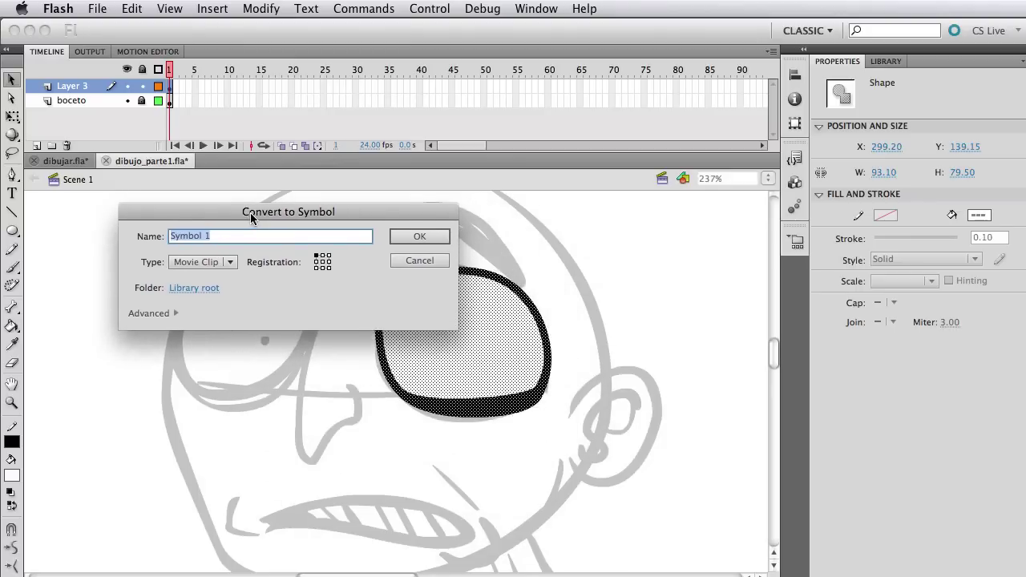
left_click(228, 263)
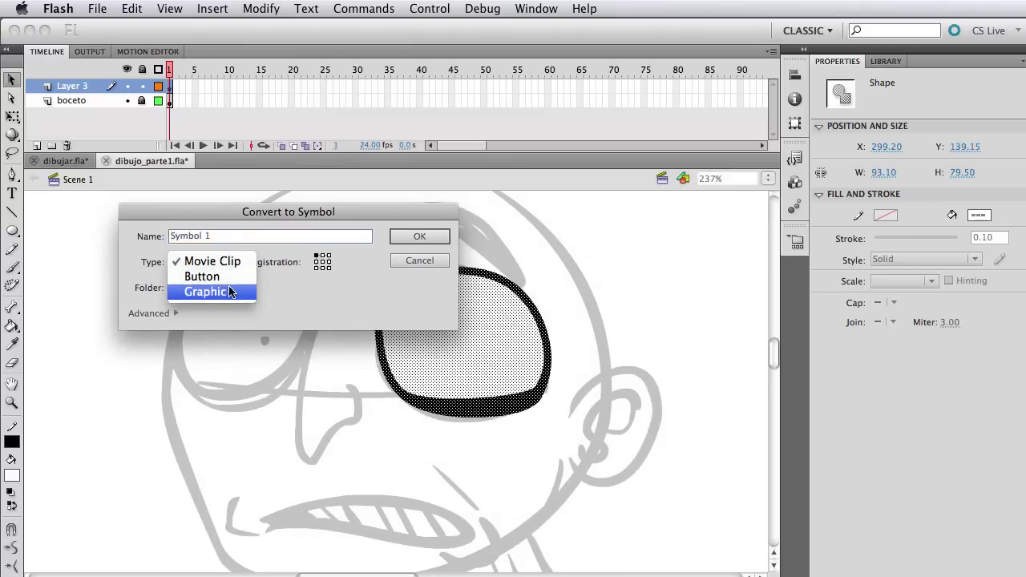
left_click(236, 291)
left_click_drag(255, 210, 253, 414)
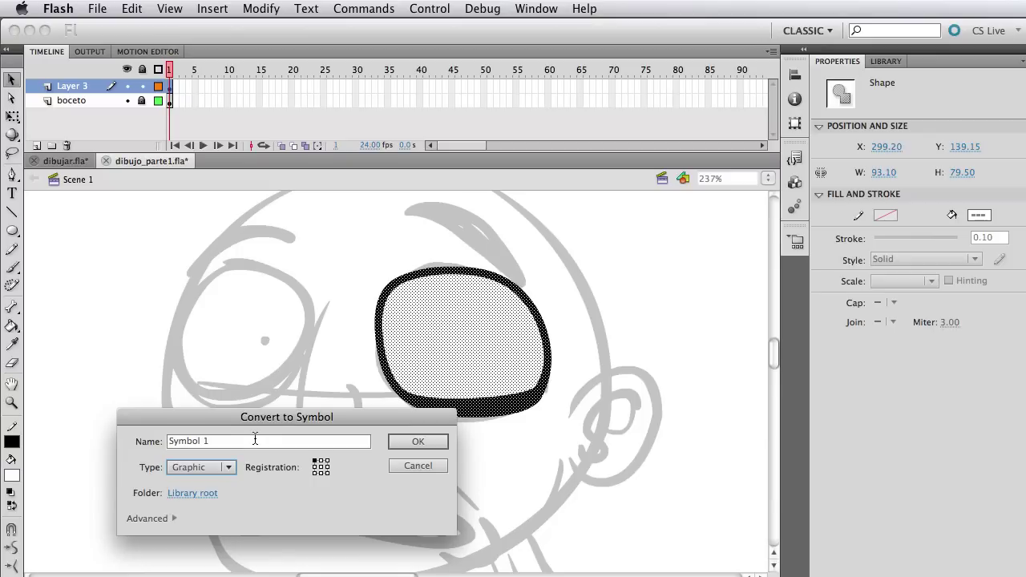
left_click_drag(255, 437, 163, 436)
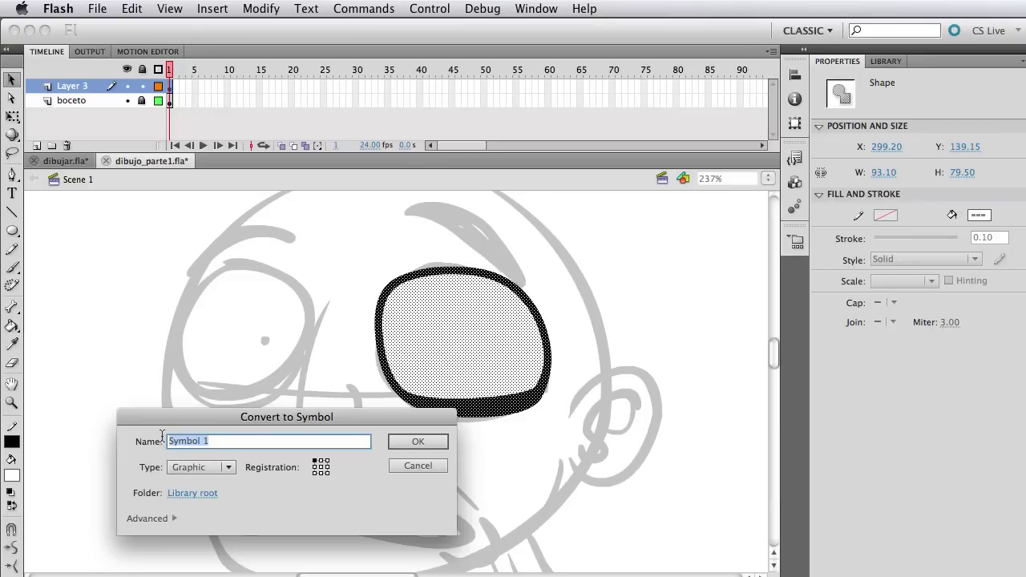
key("BackSpace")
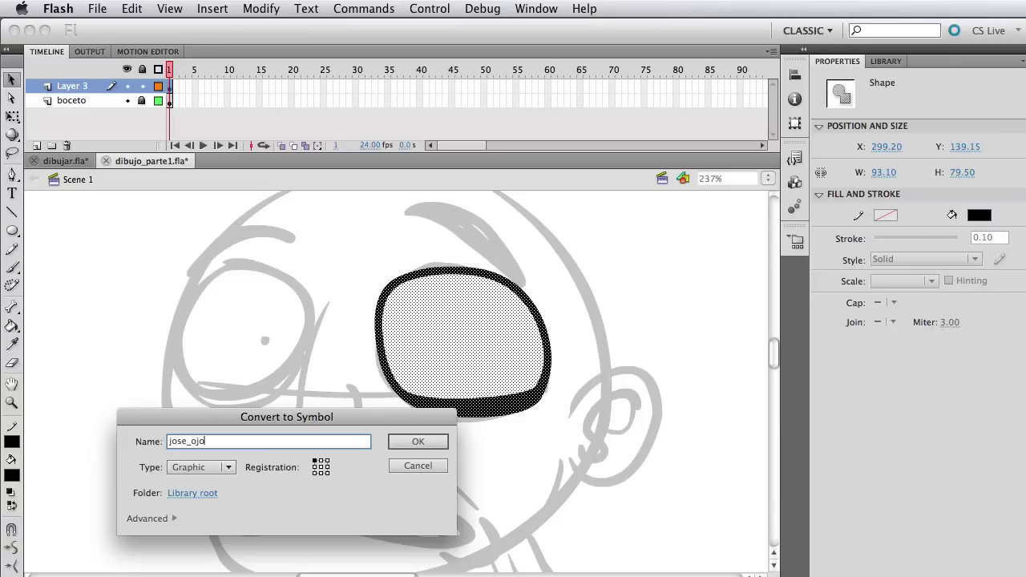
left_click(401, 444)
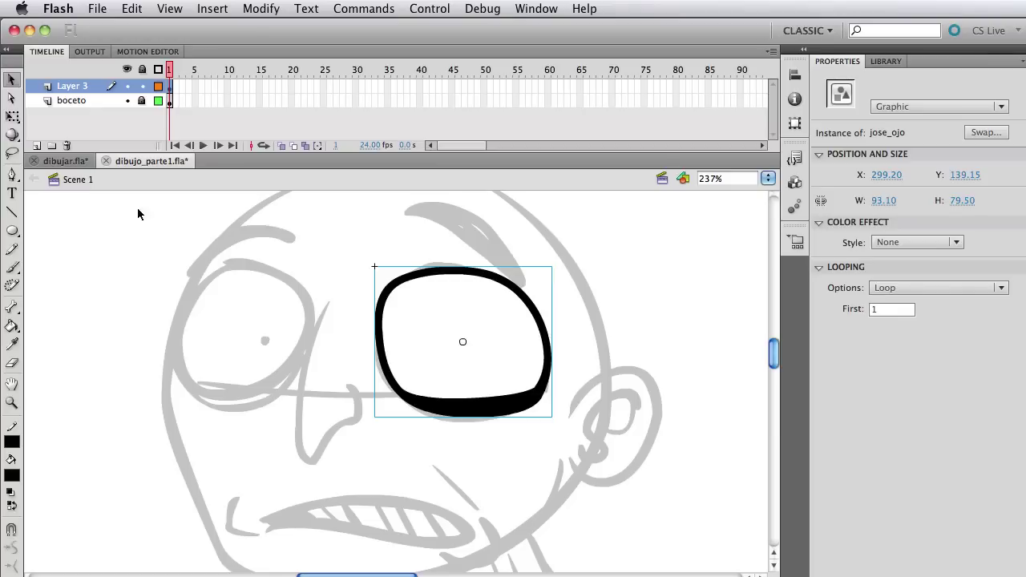
- Undo an accidental move of the eye, then enter the jose_ojo symbol to edit it
left_click(349, 401)
left_click_drag(493, 405, 550, 353)
key("super+z")
double_click(433, 410)
left_click(346, 381)
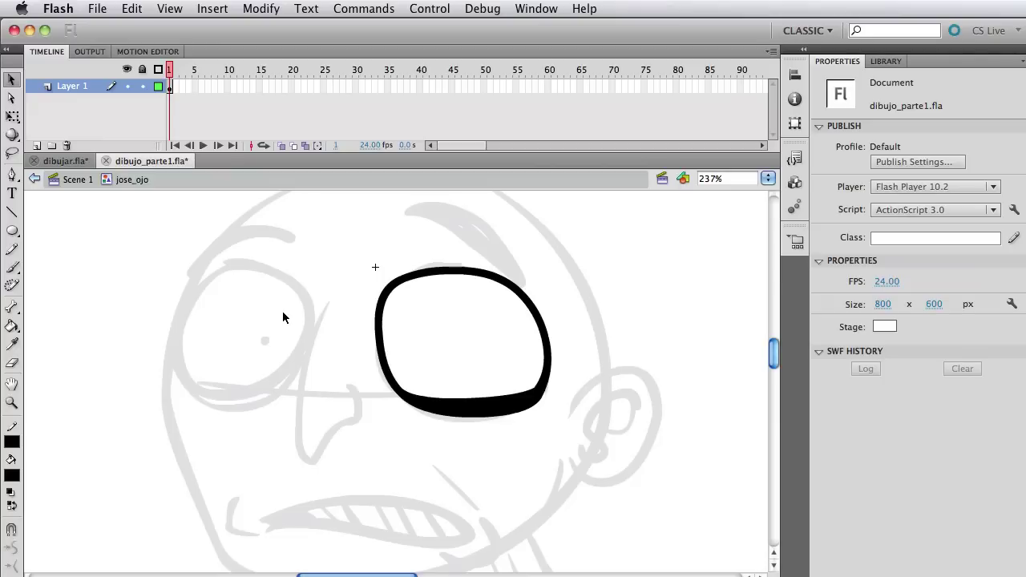
- Choose the Line tool and start editing its stroke thickness value
left_click(12, 212)
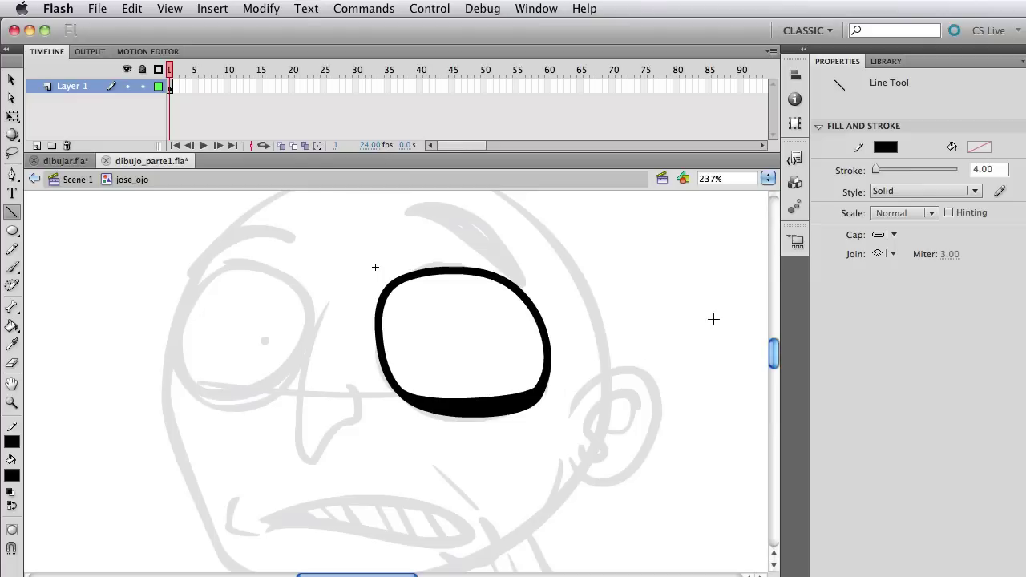
double_click(991, 169)
type("v")
- Draw a 0.10 horizontal line across the eye and bend it into a downward curve
left_click_drag(876, 169, 870, 172)
left_click_drag(369, 367, 599, 370)
left_click(12, 80)
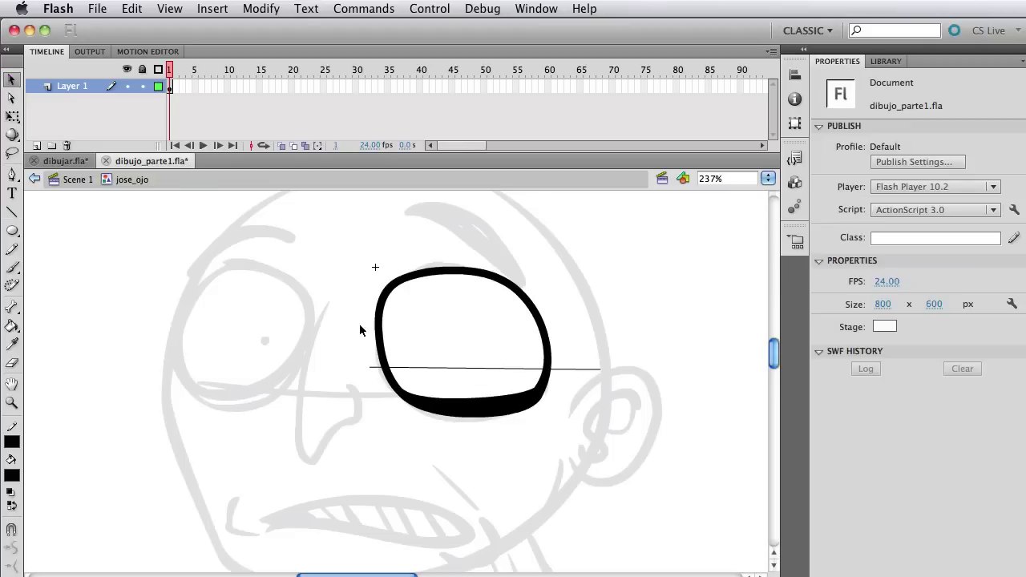
left_click_drag(454, 368, 443, 383)
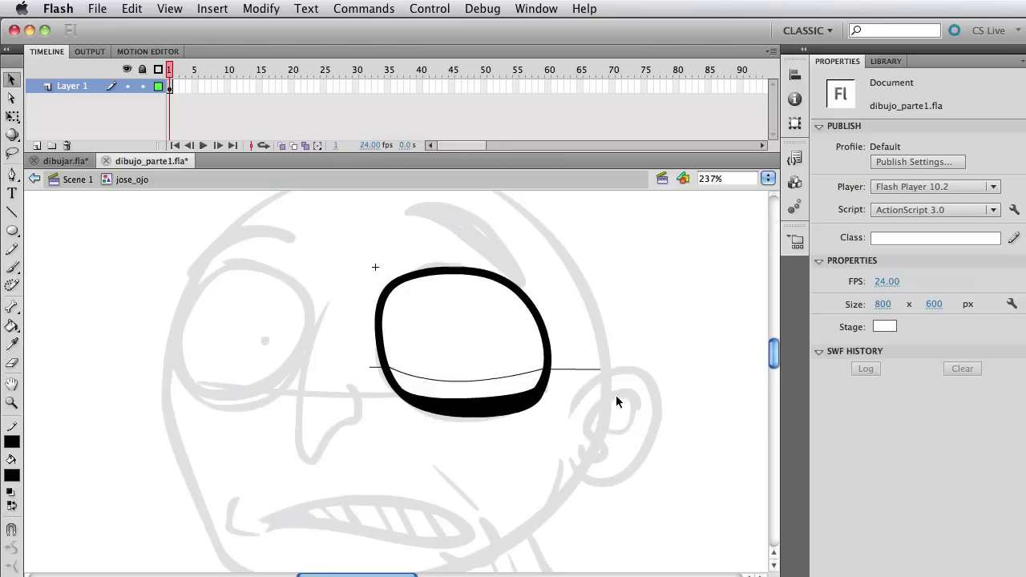
- Shade the eye area below the curve light grey using the Color panel
left_click(503, 391)
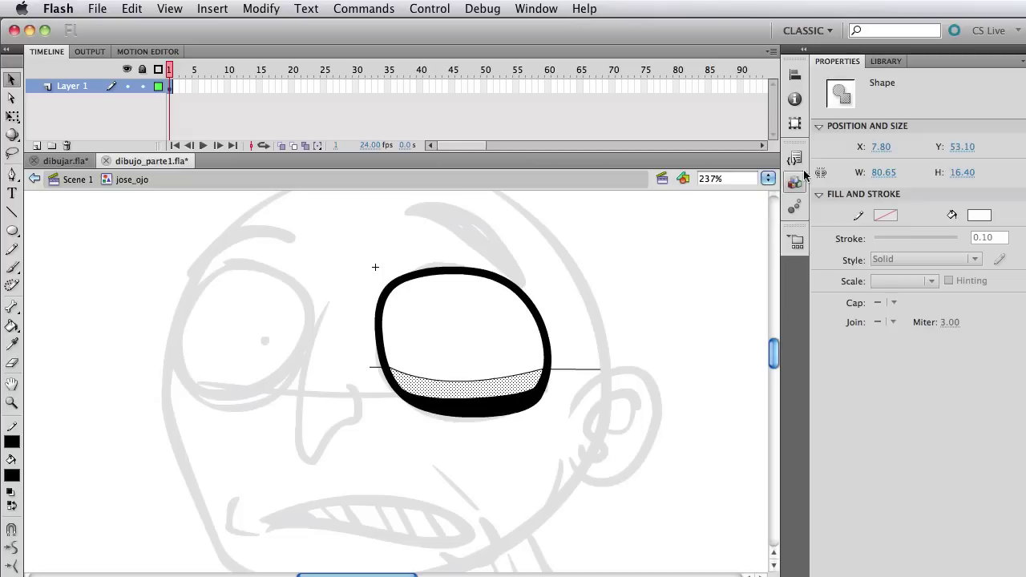
left_click(541, 8)
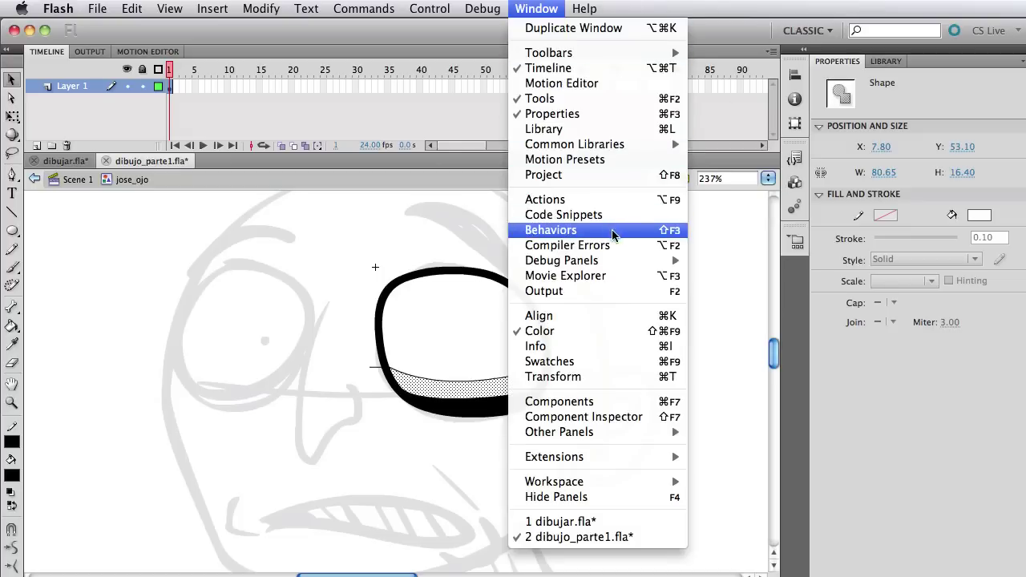
left_click(604, 329)
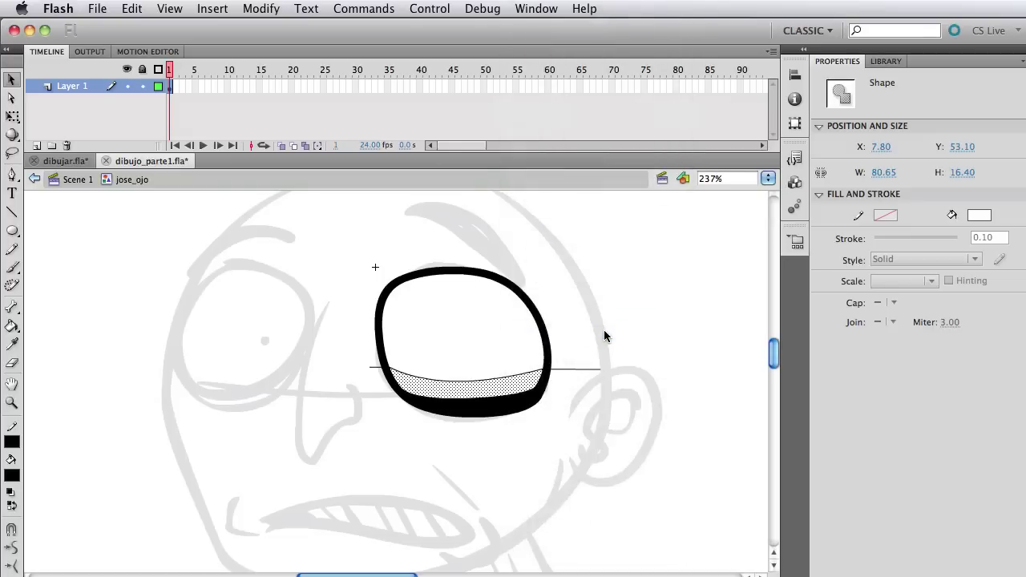
left_click(483, 6)
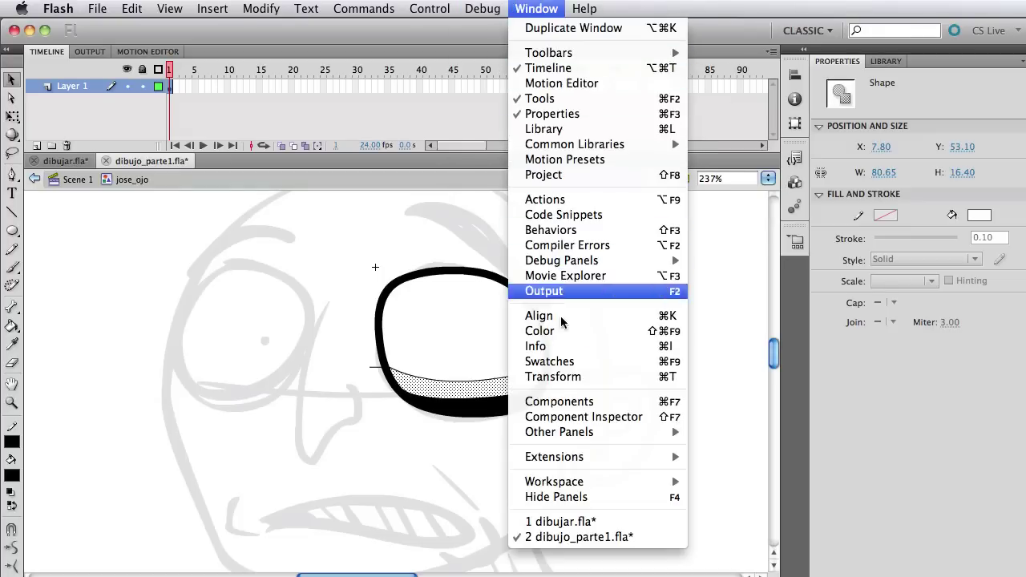
left_click(562, 335)
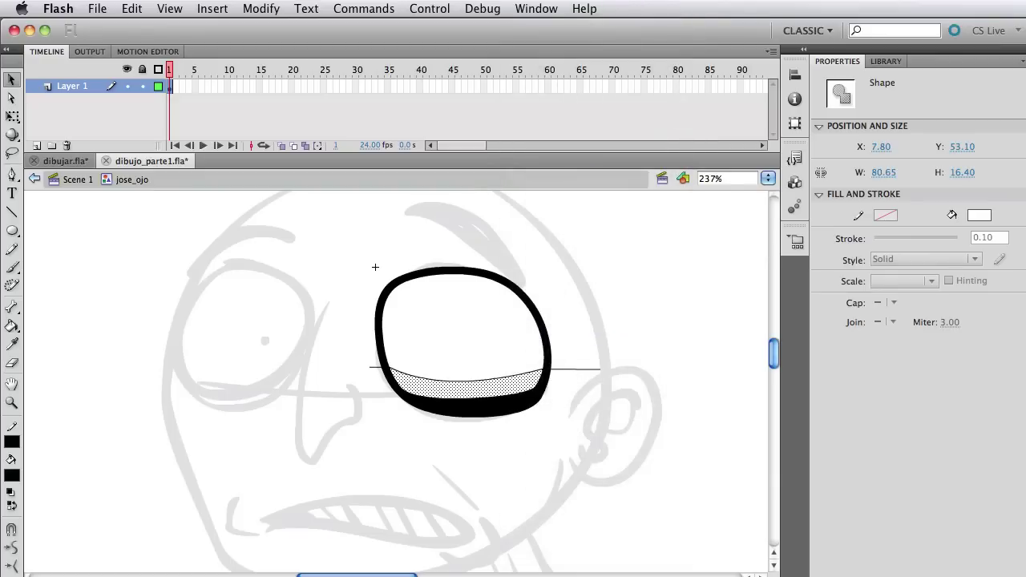
left_click_drag(986, 405, 795, 271)
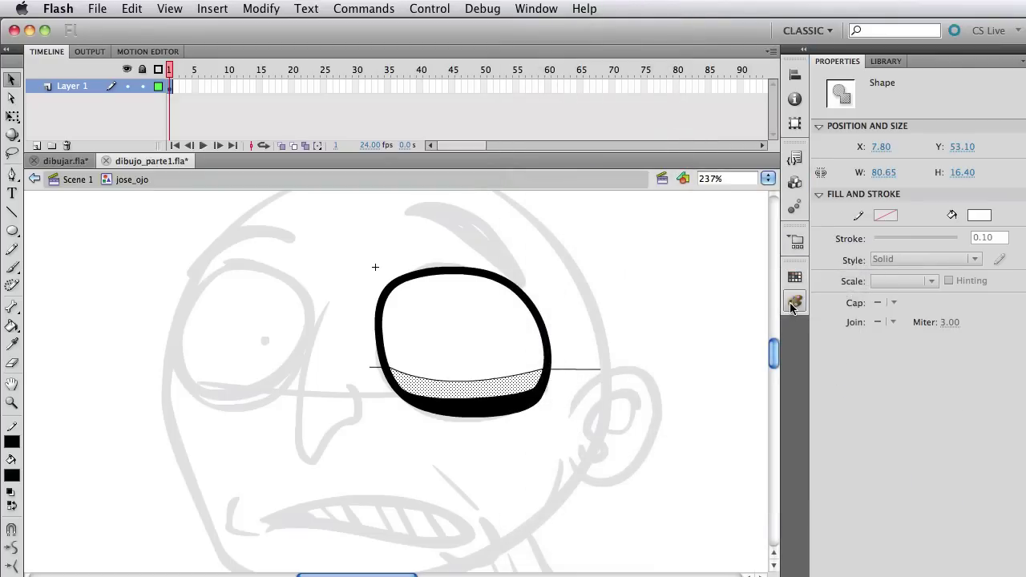
left_click(792, 305)
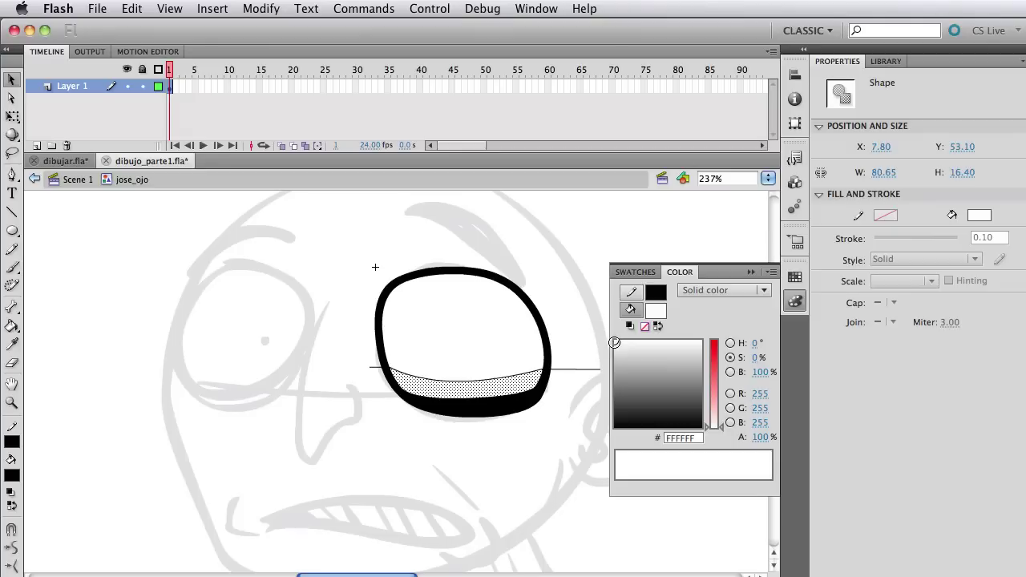
mouse_move(614, 342)
left_mouse_down()
mouse_move(611, 359)
mouse_move(628, 358)
mouse_move(615, 351)
left_mouse_up()
- Delete the thin helper line crossing the eye
left_click(559, 330)
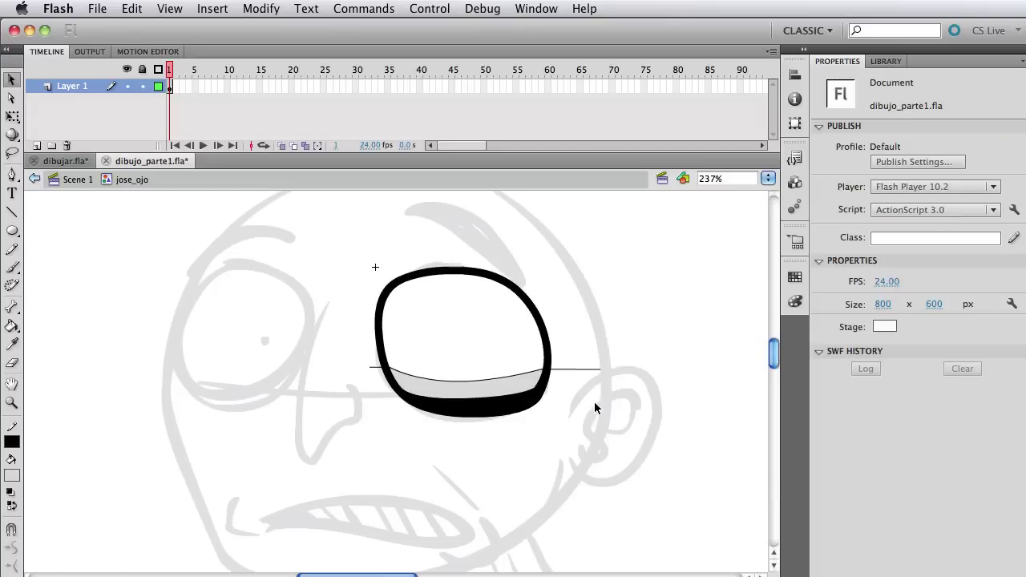
left_click(577, 369)
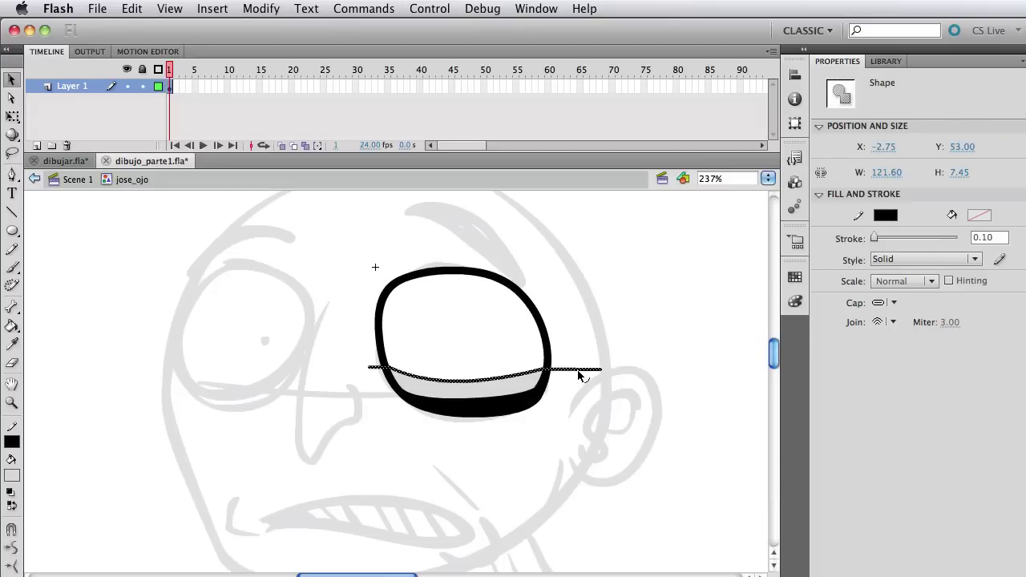
key("Delete")
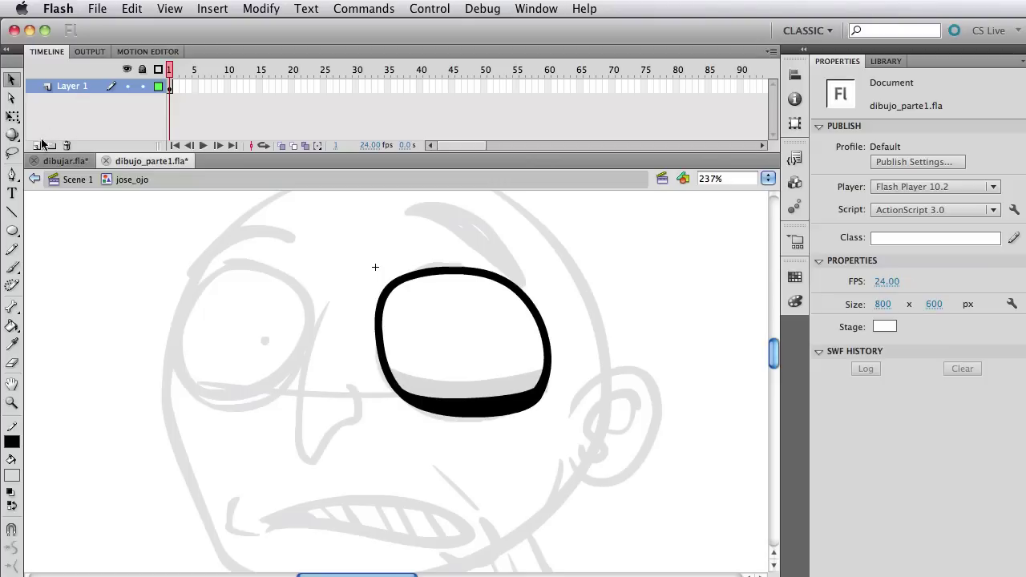
- Rename Layer 1 to ojo_blanco and add a new layer above it named linea_de_dibujo
double_click(76, 88)
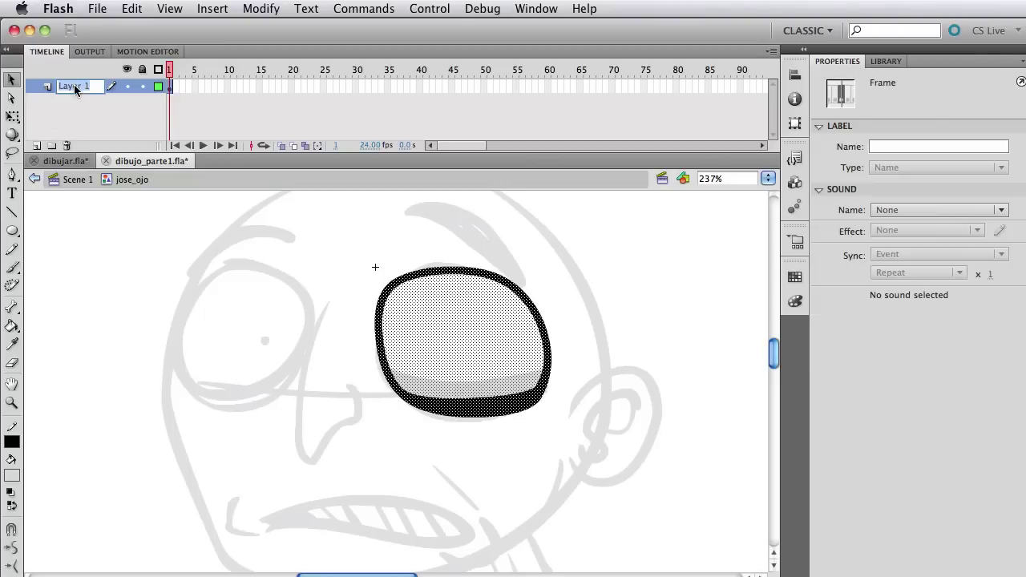
type("ojo_blanco")
key("Return")
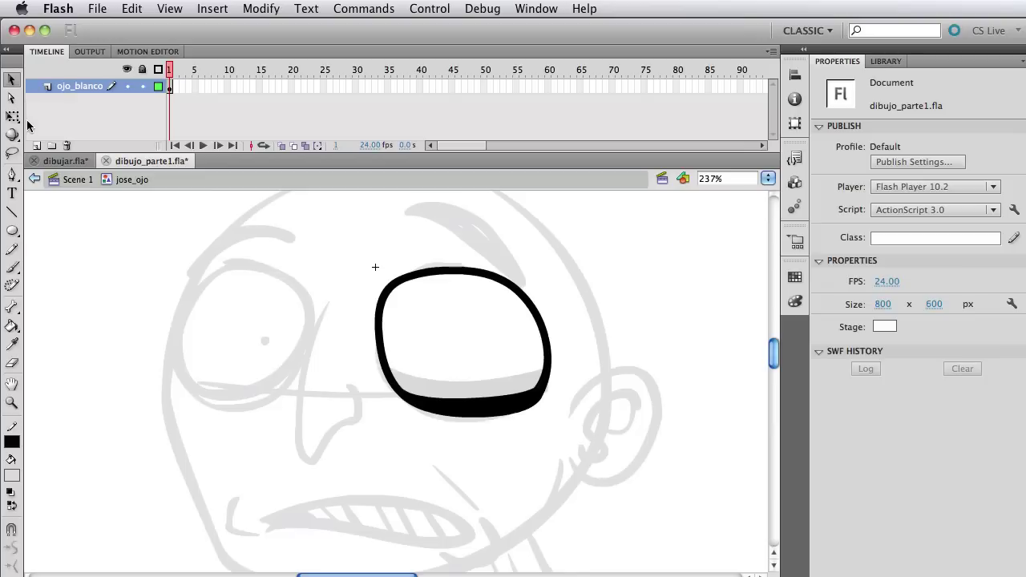
left_click(36, 145)
double_click(66, 88)
type("linea_de_dibujo")
key("Return")
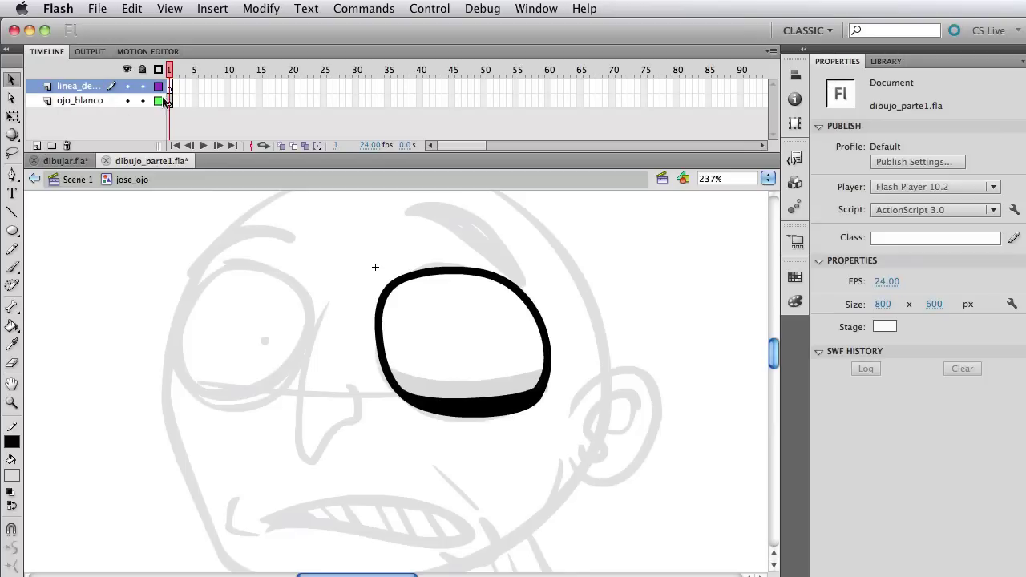
- Draw a 3-point line from the eye's lower-left edge and bend it into a curve under the eye
left_click(12, 212)
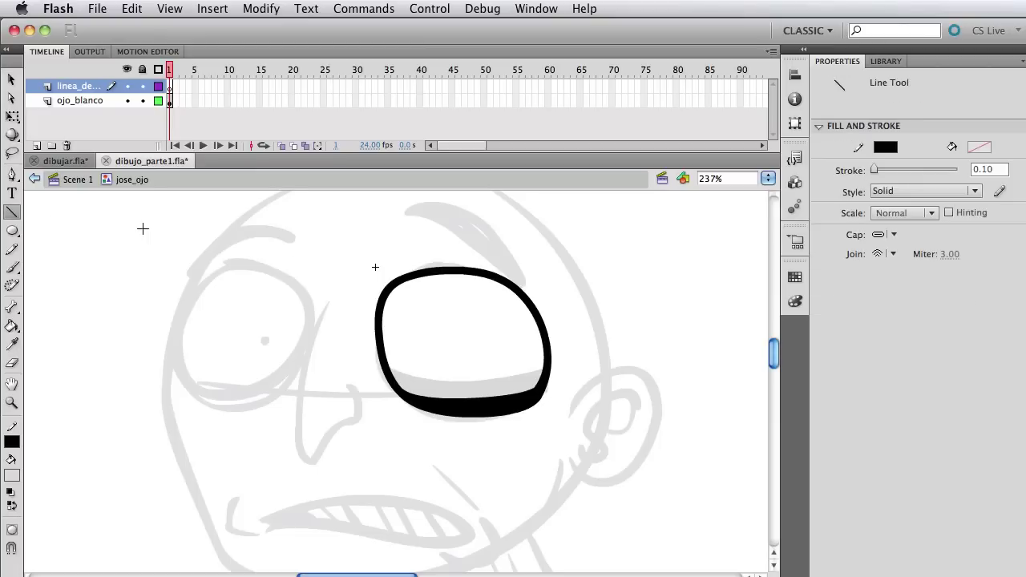
left_click(984, 169)
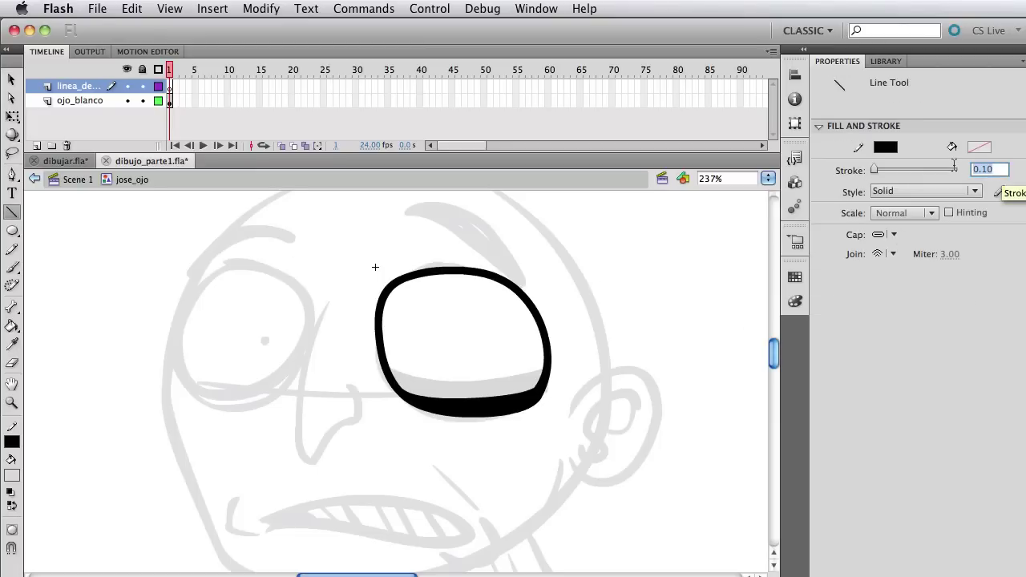
type("3")
key("Return")
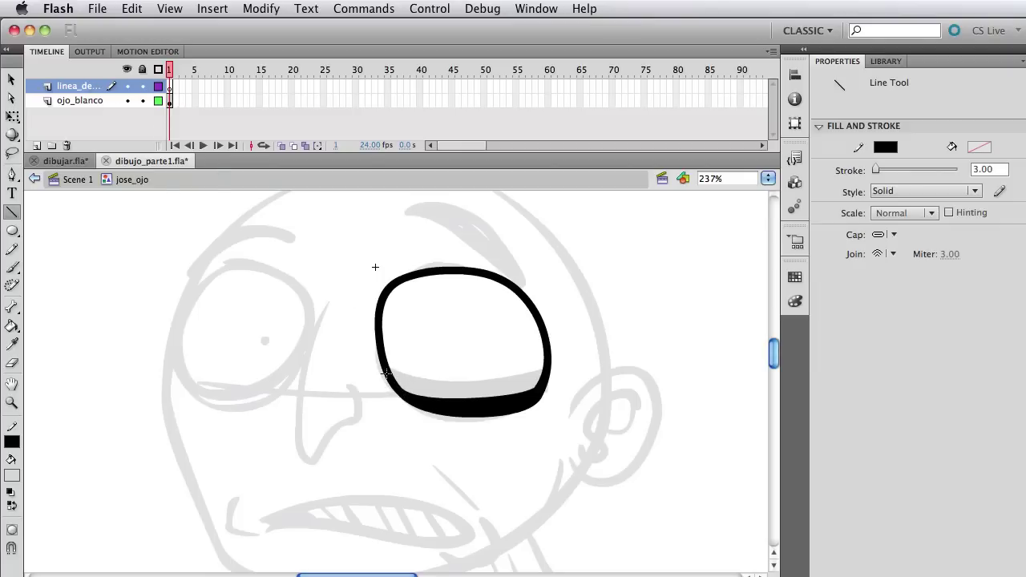
left_click_drag(387, 375, 486, 462)
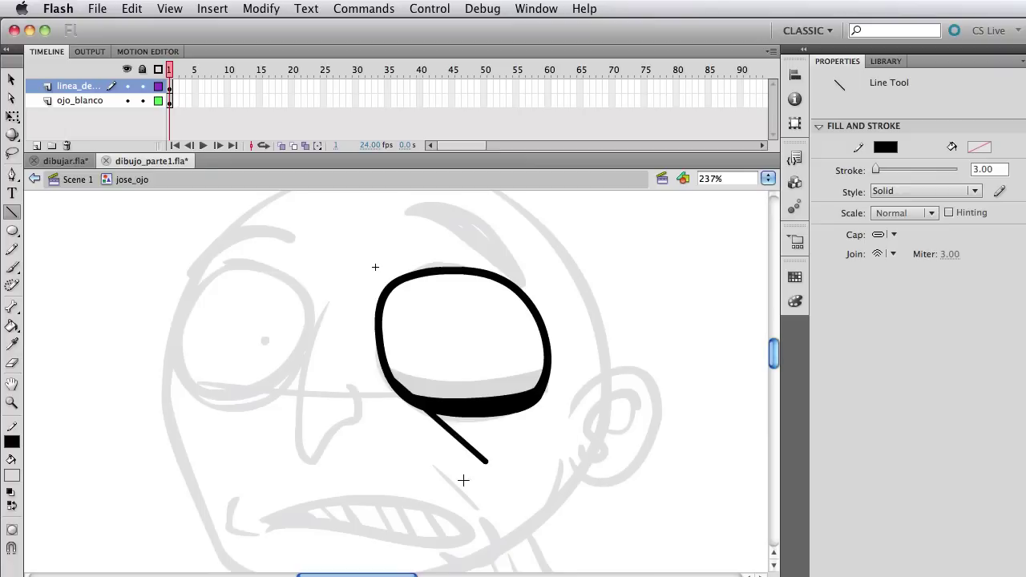
left_click(11, 80)
left_click_drag(486, 462, 494, 439)
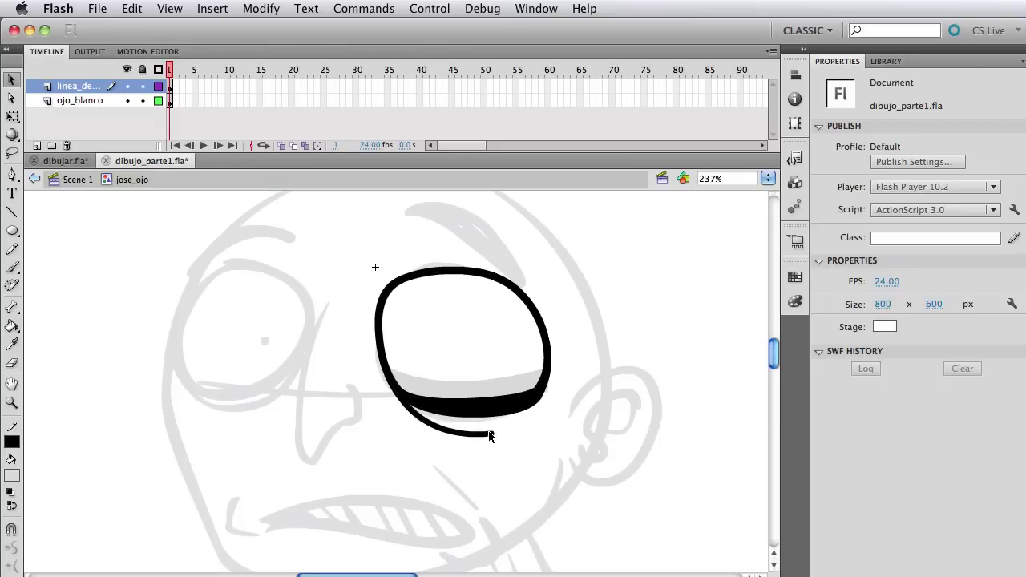
left_click(491, 437)
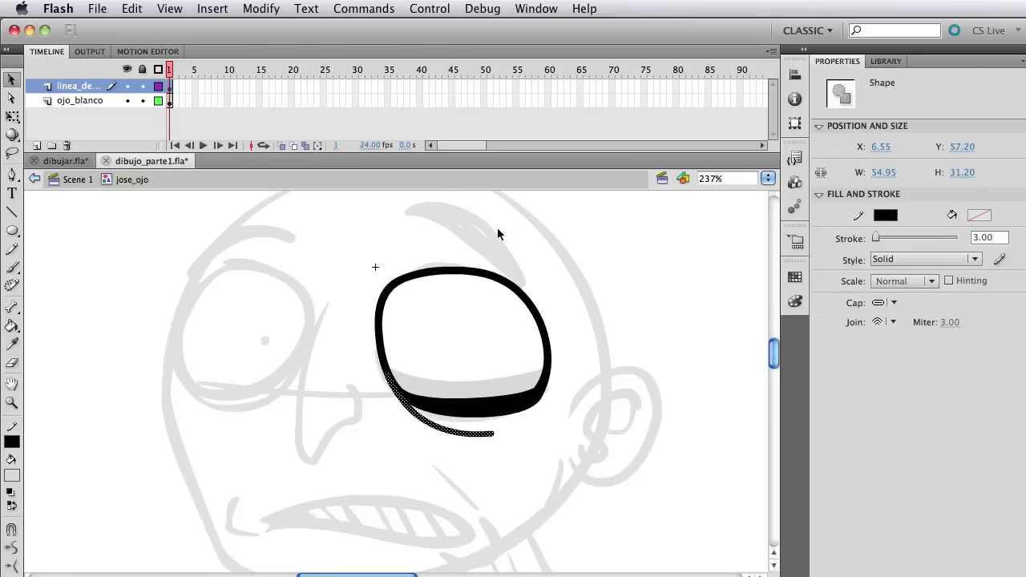
left_click(274, 8)
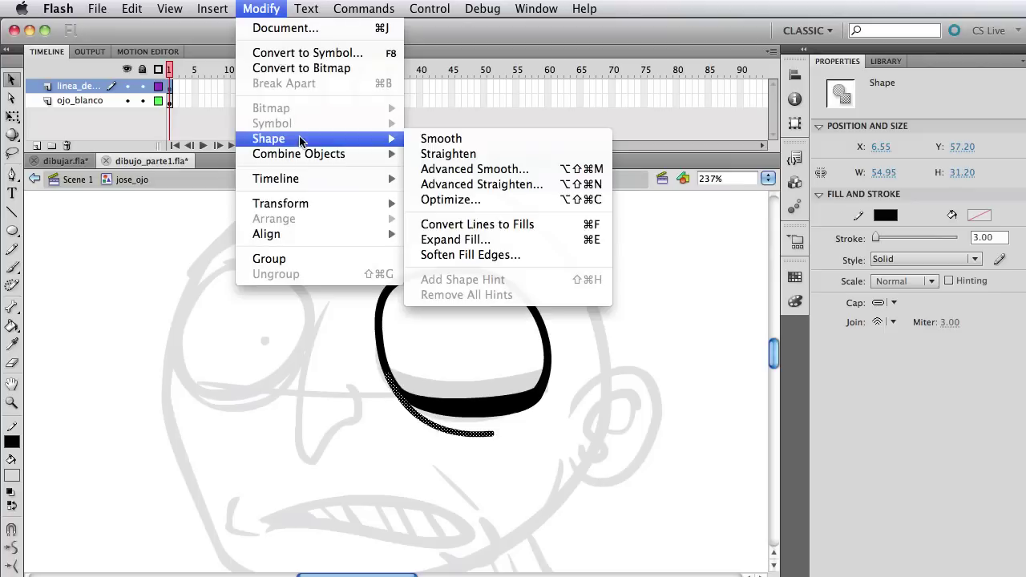
- Convert the curved stroke to a fill, undoing the failed bulging reshapes of its tail
left_click(475, 224)
left_click(552, 457)
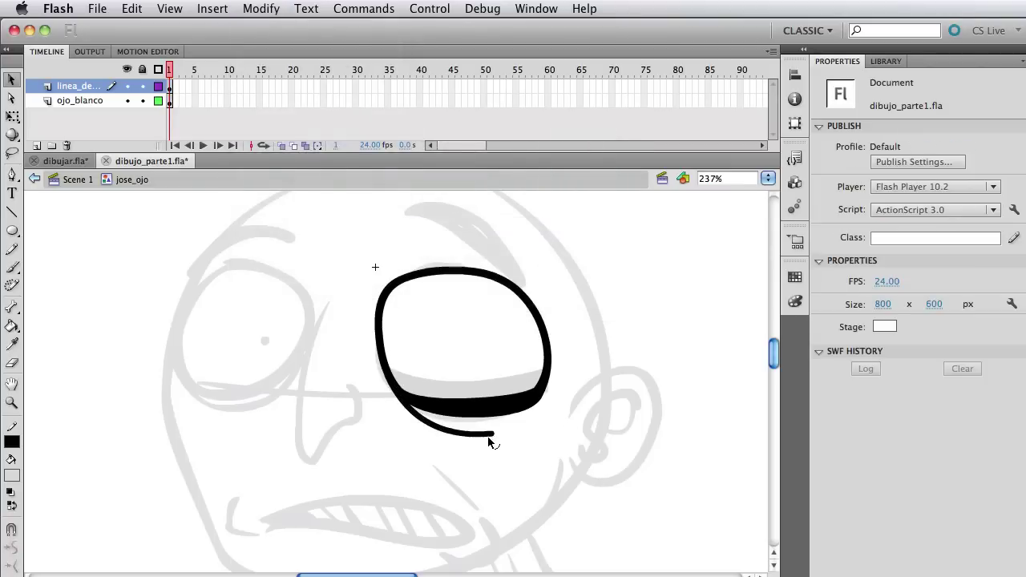
left_click_drag(491, 439, 500, 495)
key("cmd+z")
mouse_move(494, 440)
left_mouse_down()
mouse_move(503, 454)
mouse_move(493, 458)
left_mouse_up()
key("super+z")
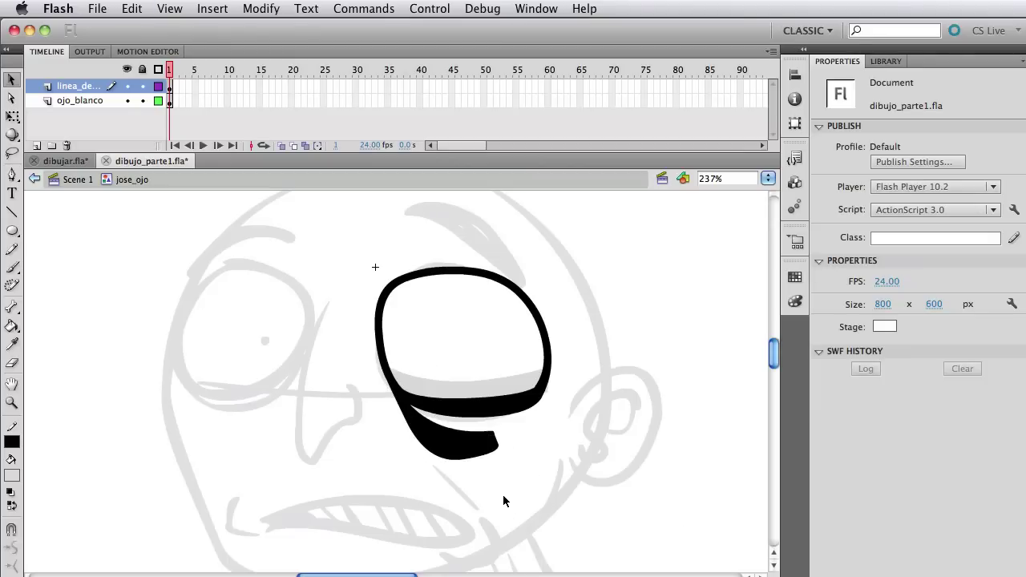
key("super+z")
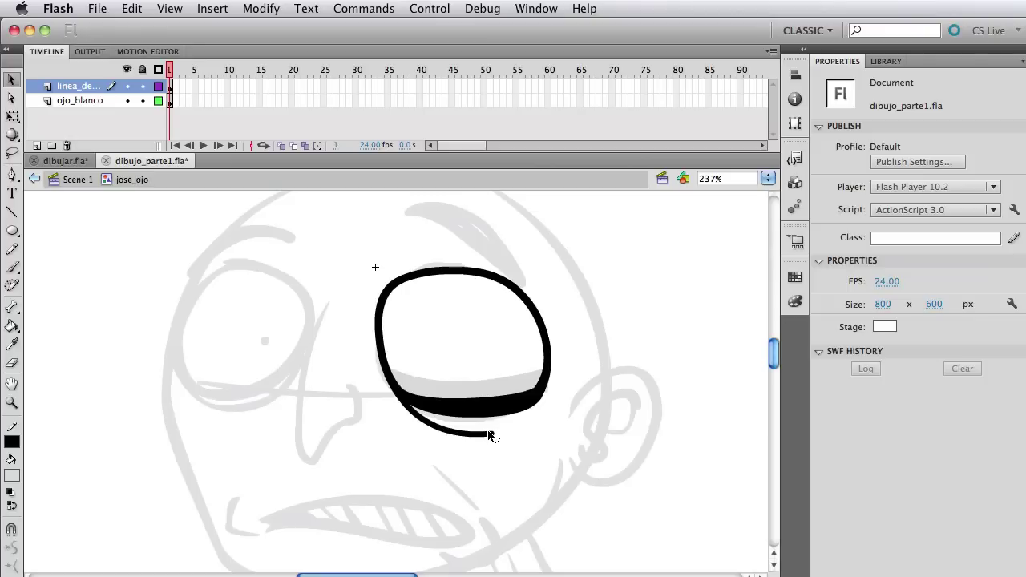
- Drag the curve's right tail end into a thin tapered point
left_click_drag(489, 430, 495, 436)
left_click_drag(493, 435, 496, 439)
left_click_drag(495, 434, 495, 436)
- Add a layer named sombra and set the Oval tool to no stroke with a black fill
left_click(37, 145)
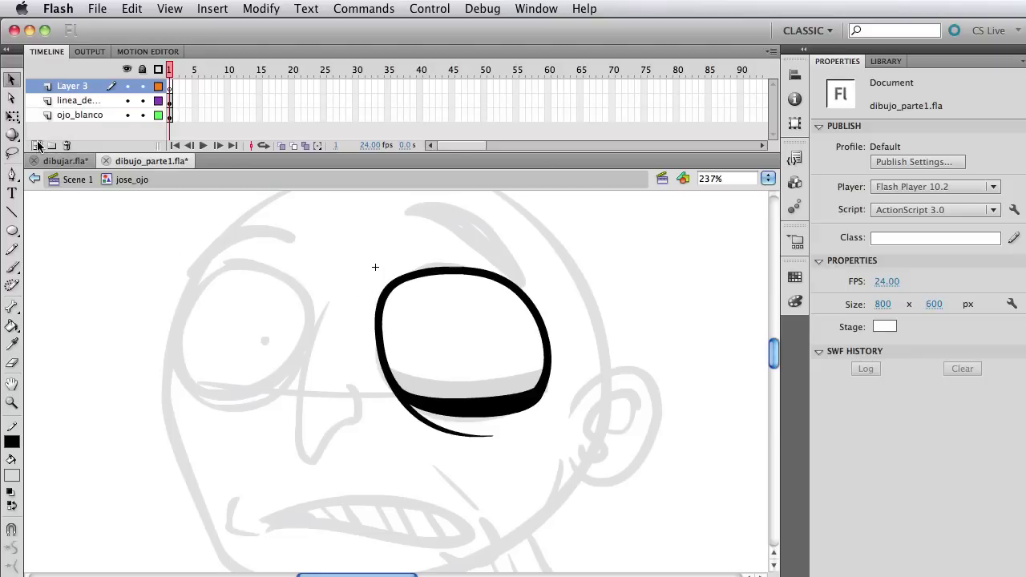
double_click(77, 93)
type("sombra")
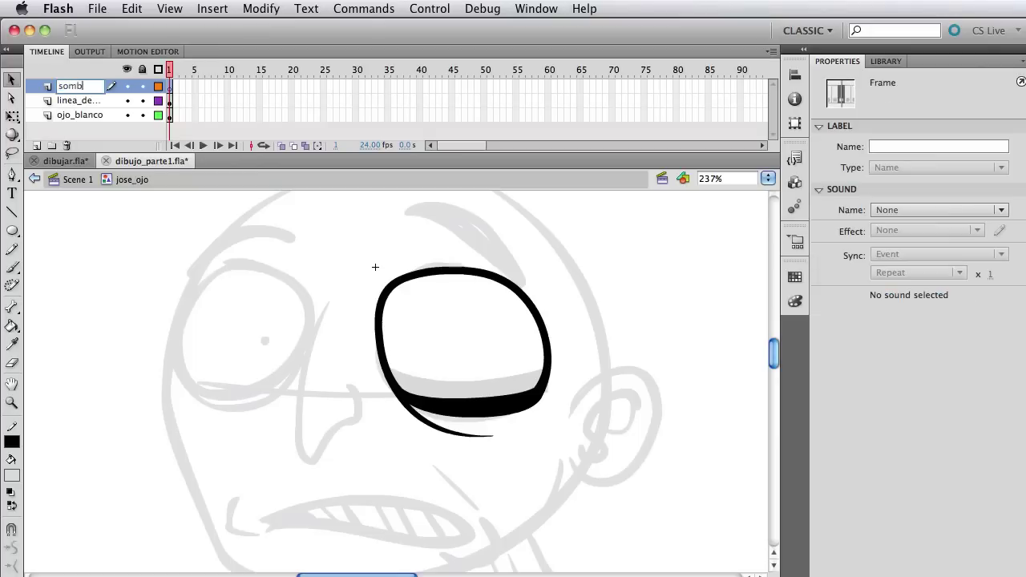
key("Return")
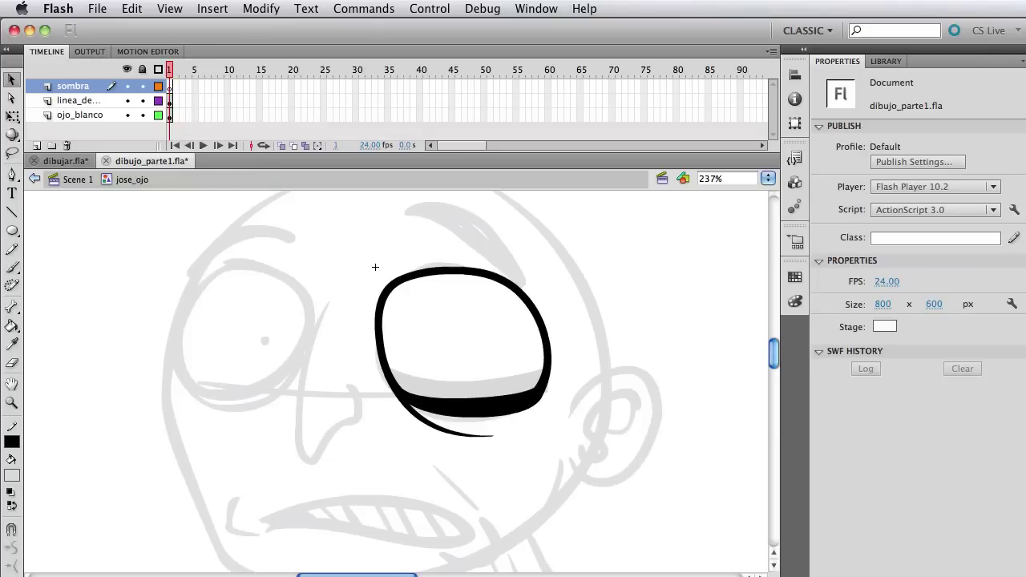
left_click(12, 231)
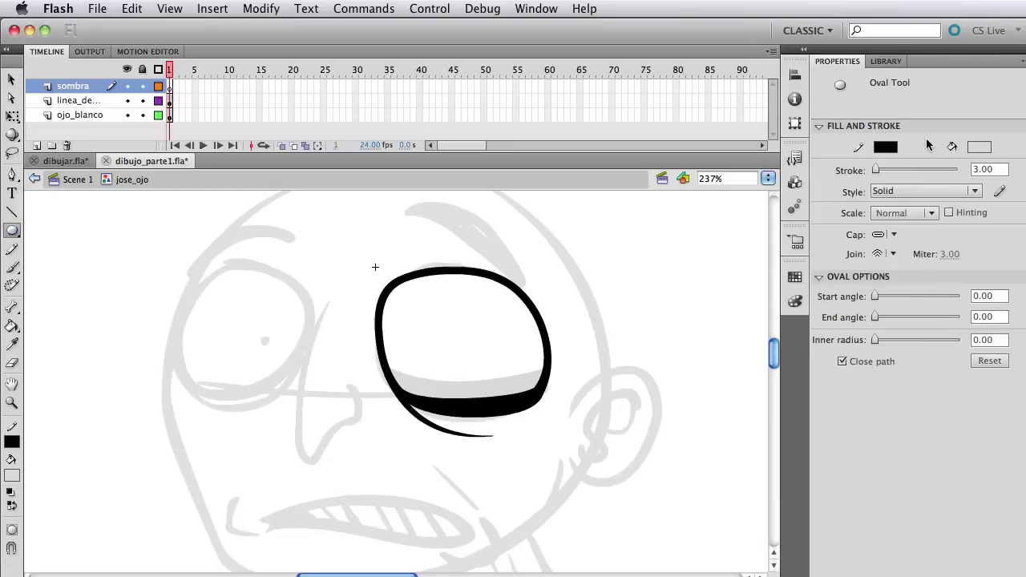
left_click(895, 152)
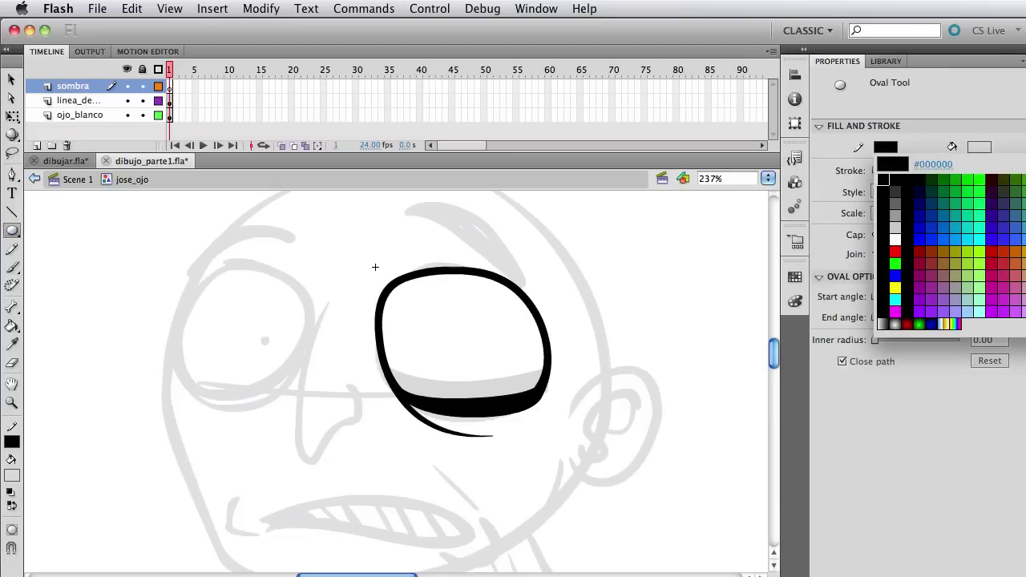
left_click(1005, 150)
left_click(985, 148)
left_click(1010, 219)
- Set the fill alpha to 25%, save it as a swatch, and draw an oval over the eye's lower edge
left_click(795, 302)
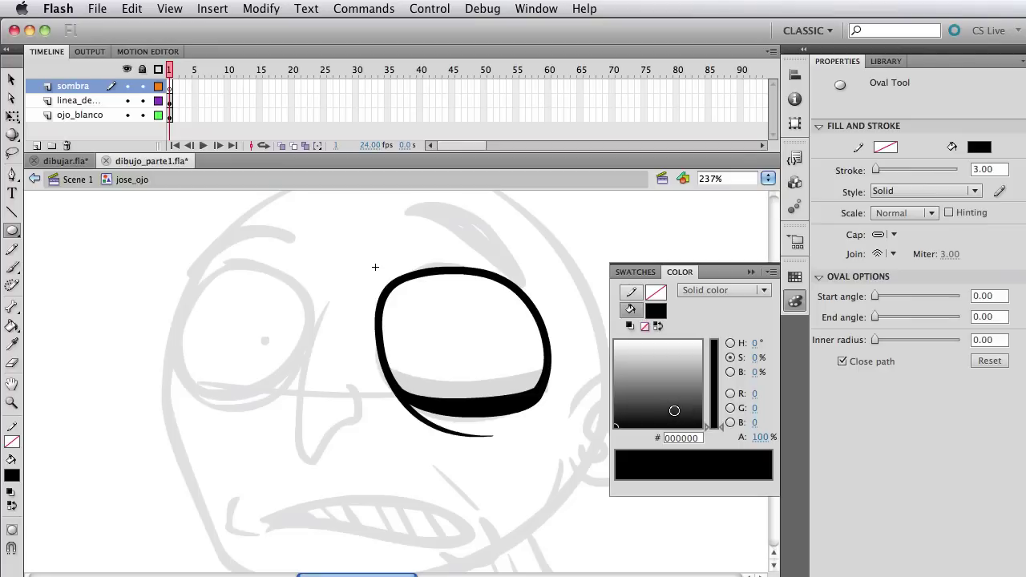
left_click(760, 437)
type("25")
key("Return")
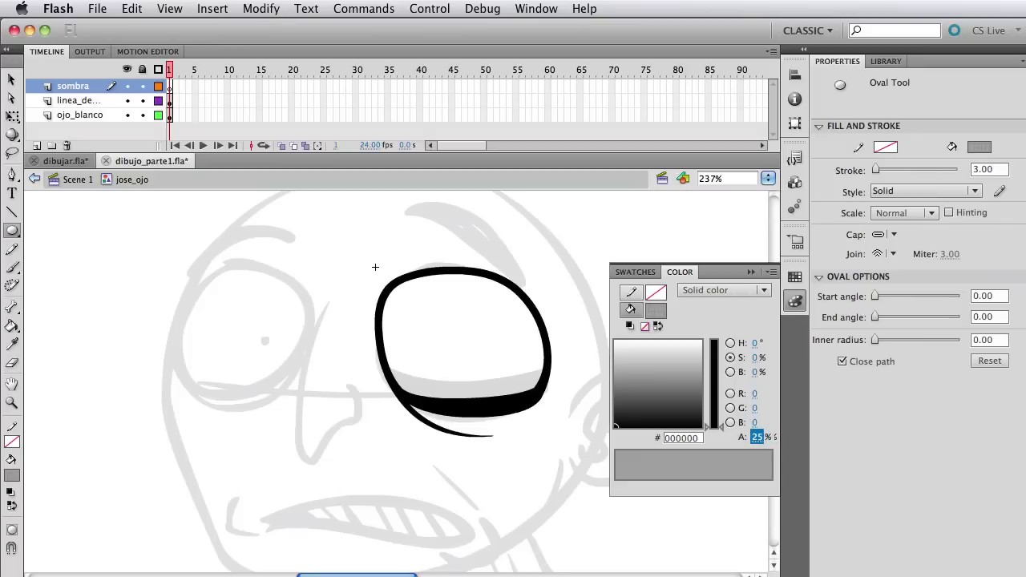
left_click(776, 278)
left_click(776, 279)
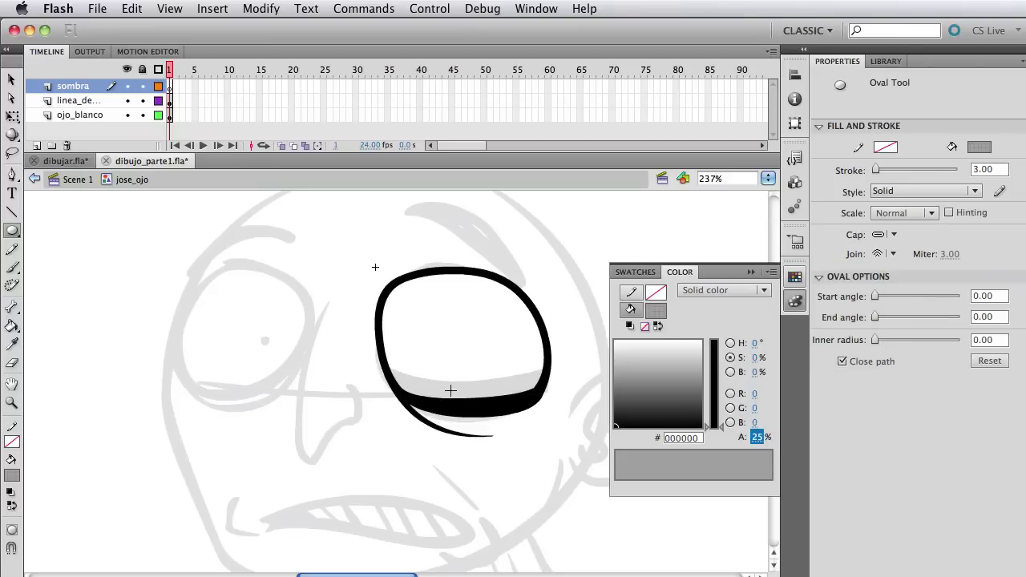
left_click(409, 398)
left_click_drag(409, 399, 503, 425)
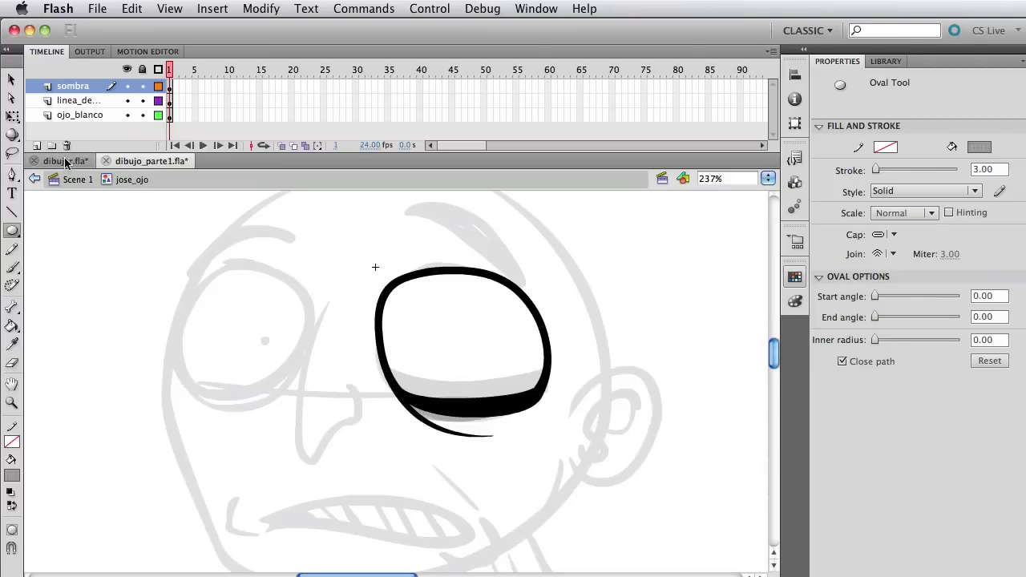
- Reshape the shadow oval's lower and right edges, locking the outline and eye-white layers
left_click(12, 79)
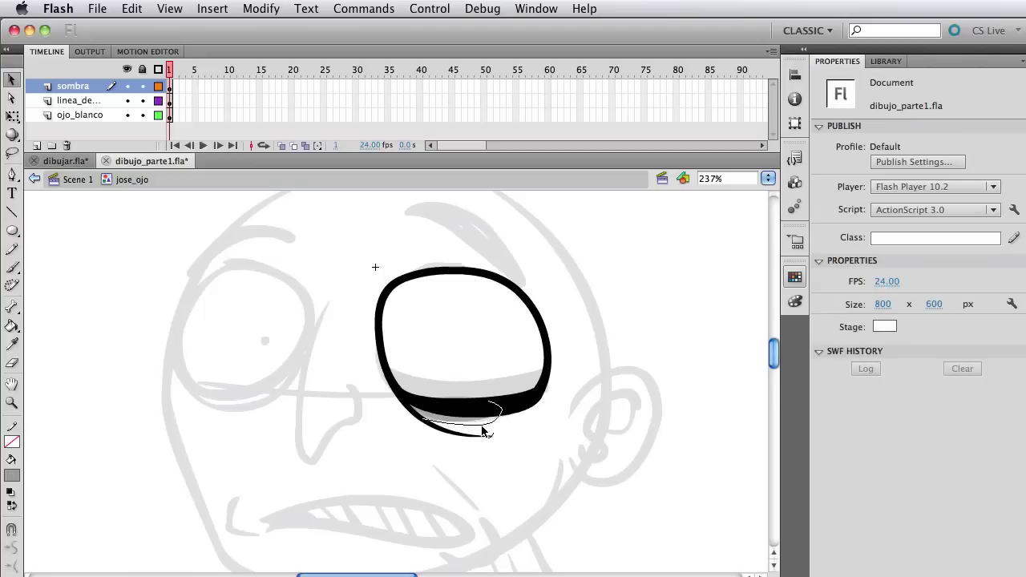
left_click_drag(489, 432, 426, 422)
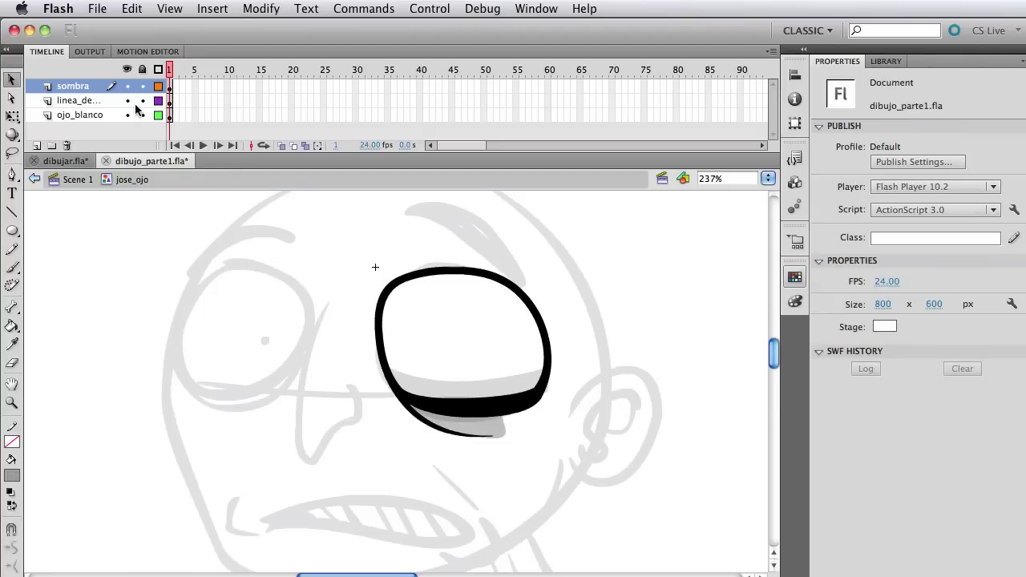
left_click_drag(142, 100, 142, 114)
mouse_move(511, 427)
left_mouse_down()
mouse_move(538, 407)
mouse_move(529, 418)
left_mouse_up()
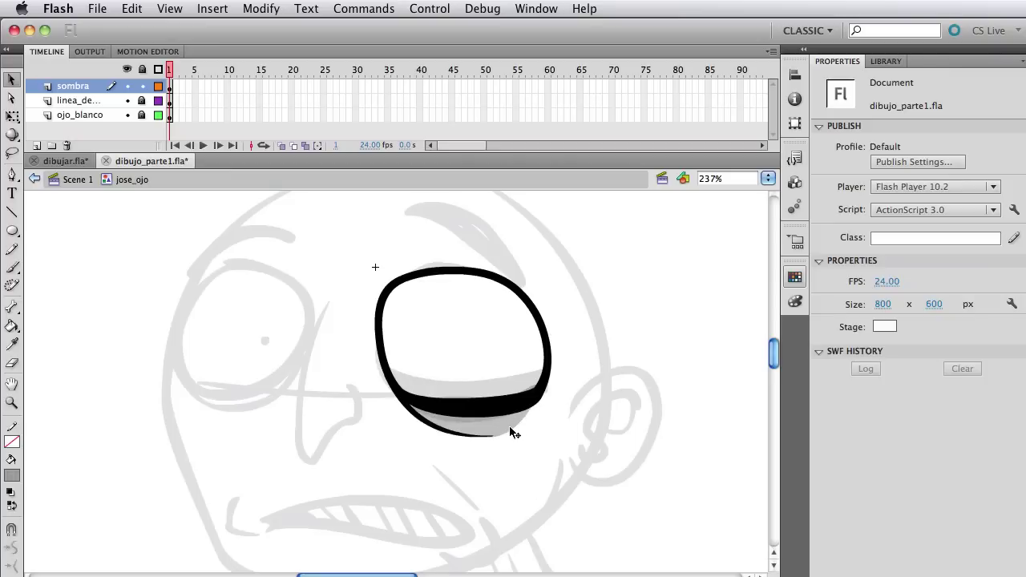
left_click(451, 401)
left_click(426, 411)
left_click(484, 433)
left_click(487, 435)
left_click(497, 425)
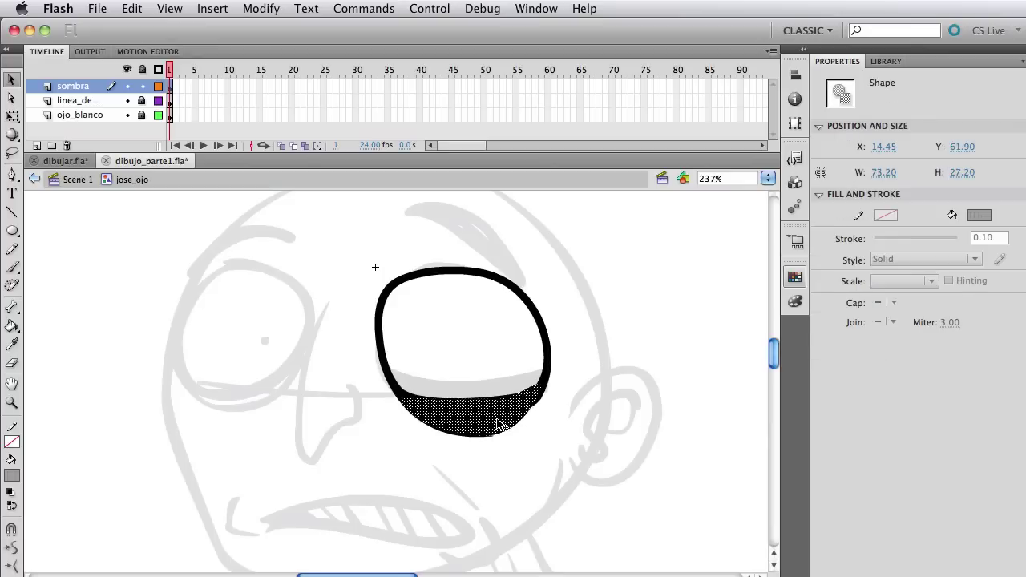
left_click(529, 401)
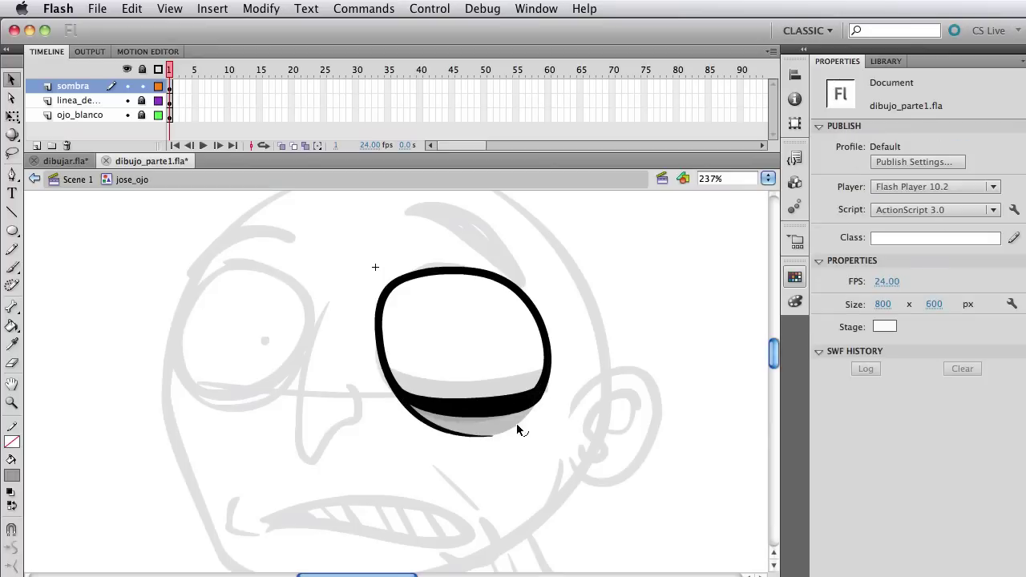
- Set the selected shadow's fill opacity to 30% in the Color panel
left_click(517, 431)
left_click(794, 277)
left_click(680, 272)
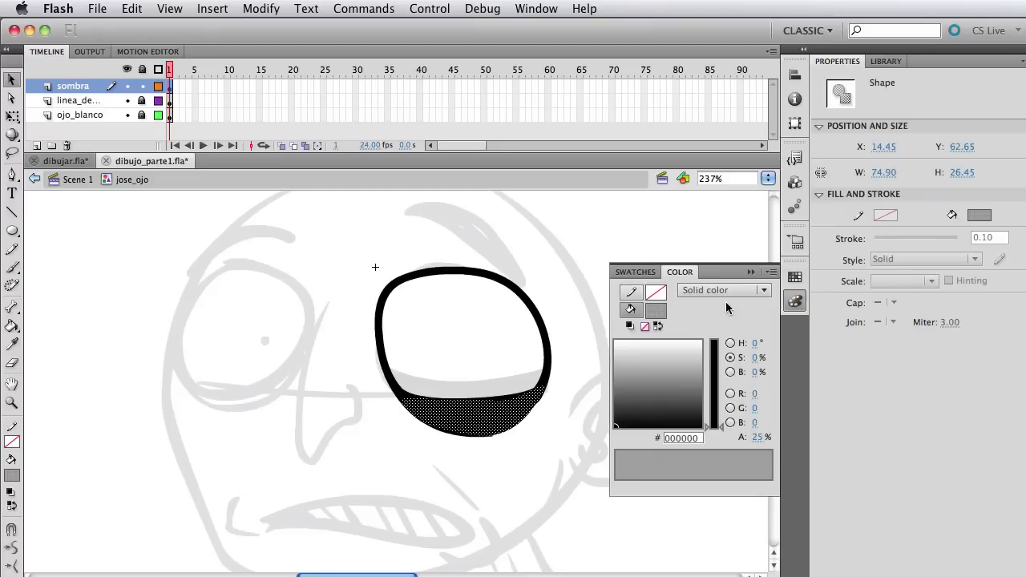
left_click(758, 437)
type("30")
key("Return")
left_click(347, 373)
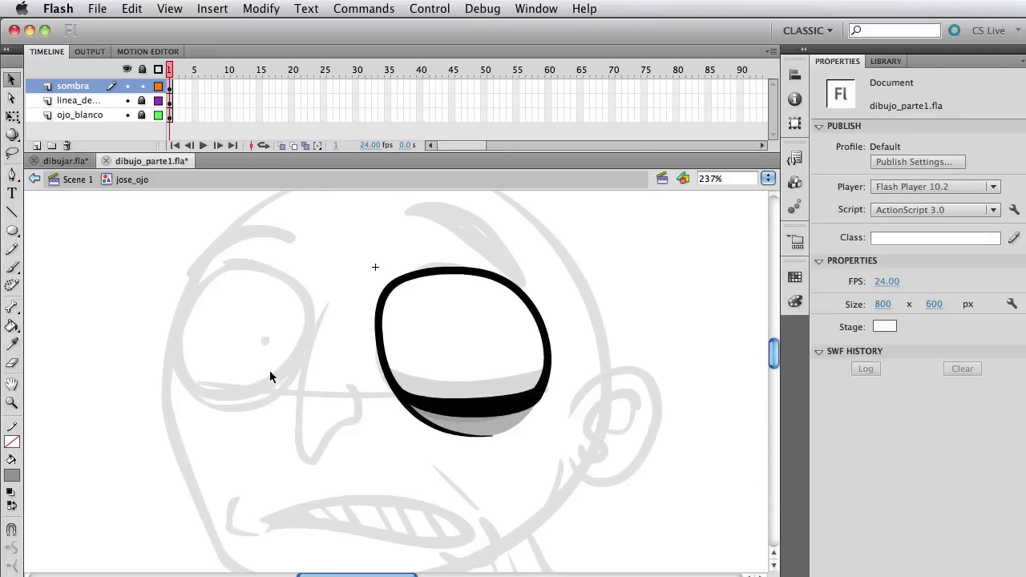
- Back on Scene 1, draw a small fully opaque black dot for the pupil
double_click(246, 393)
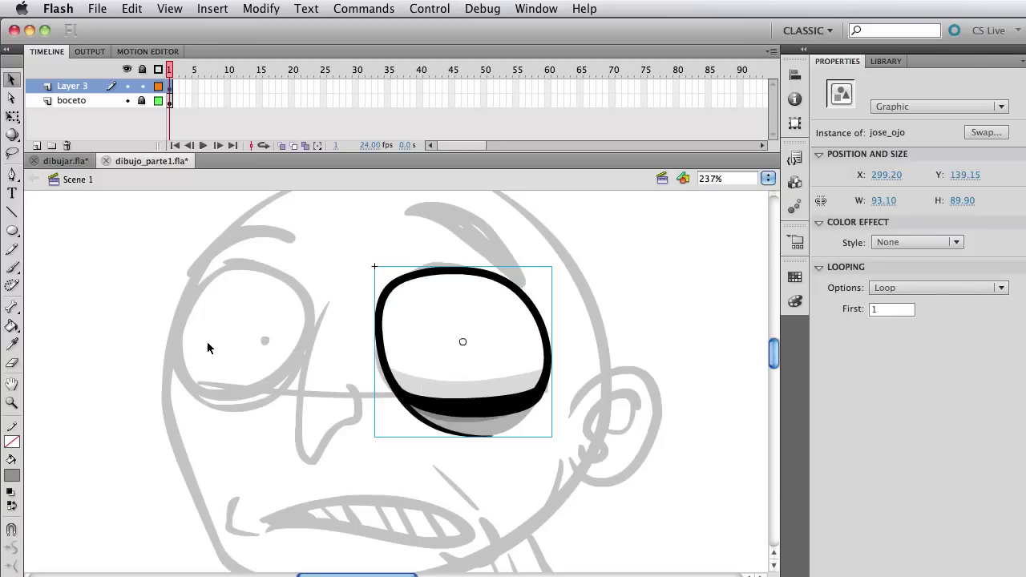
left_click(265, 381)
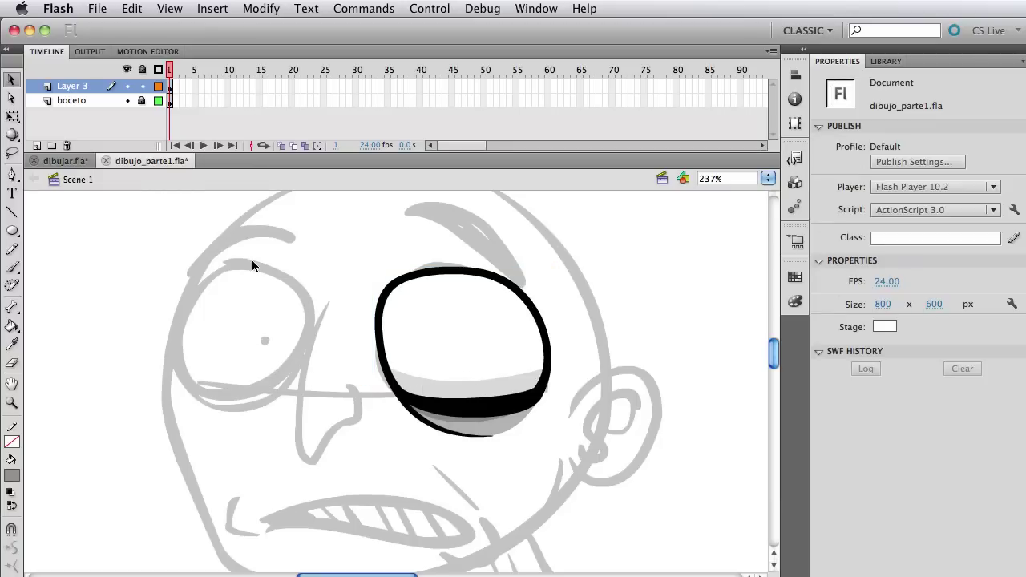
left_click(12, 231)
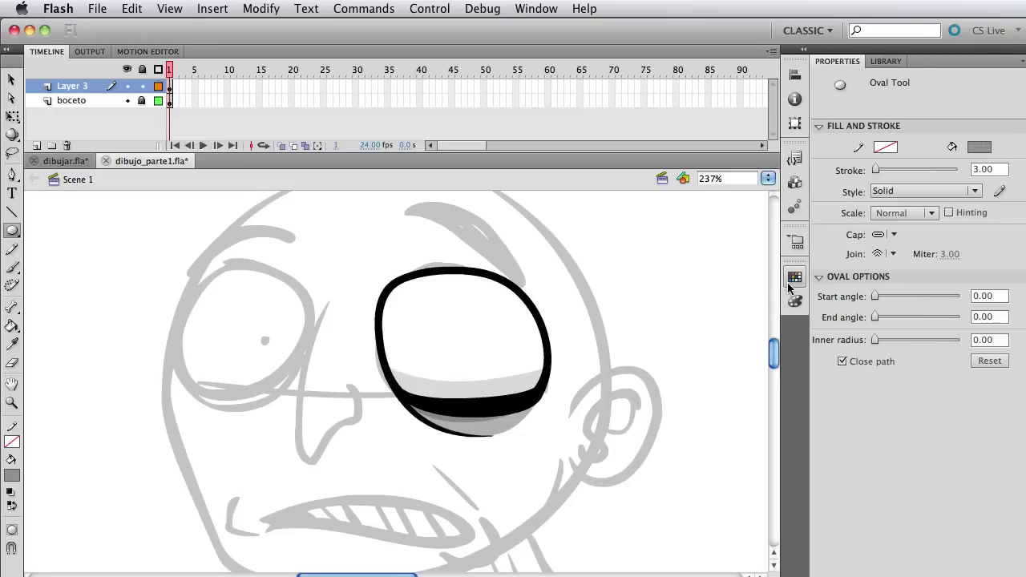
left_click(795, 301)
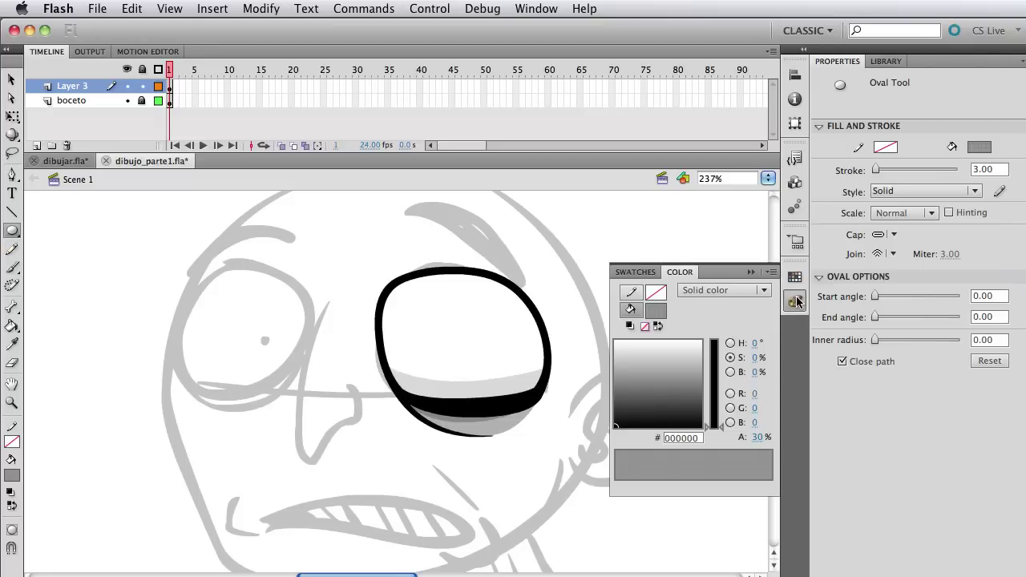
left_click_drag(763, 441, 848, 442)
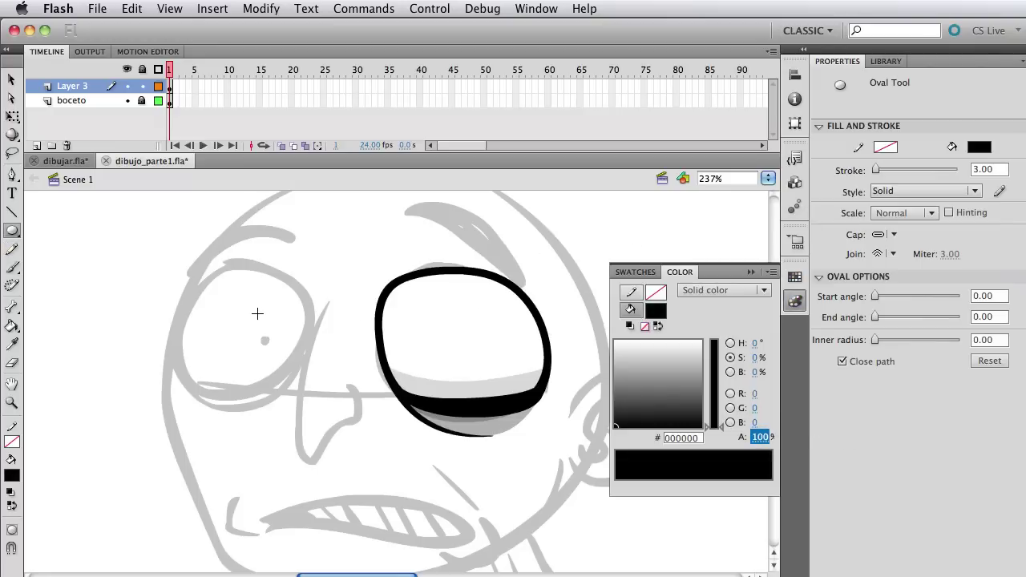
left_click_drag(263, 310, 273, 325)
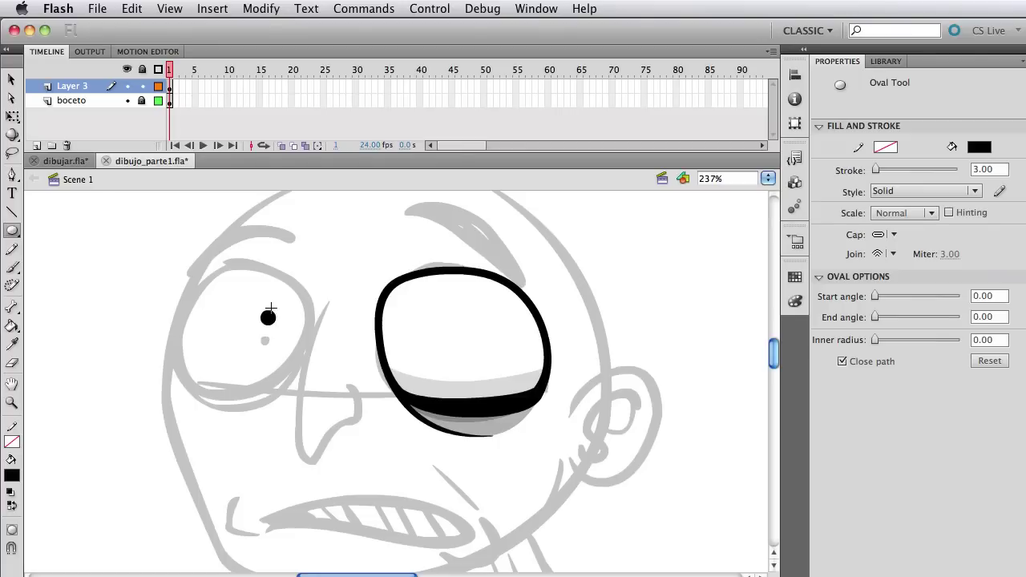
- Convert the dot to a Graphic symbol named jose_pupila and move it into the eye
key("v")
left_click(267, 317)
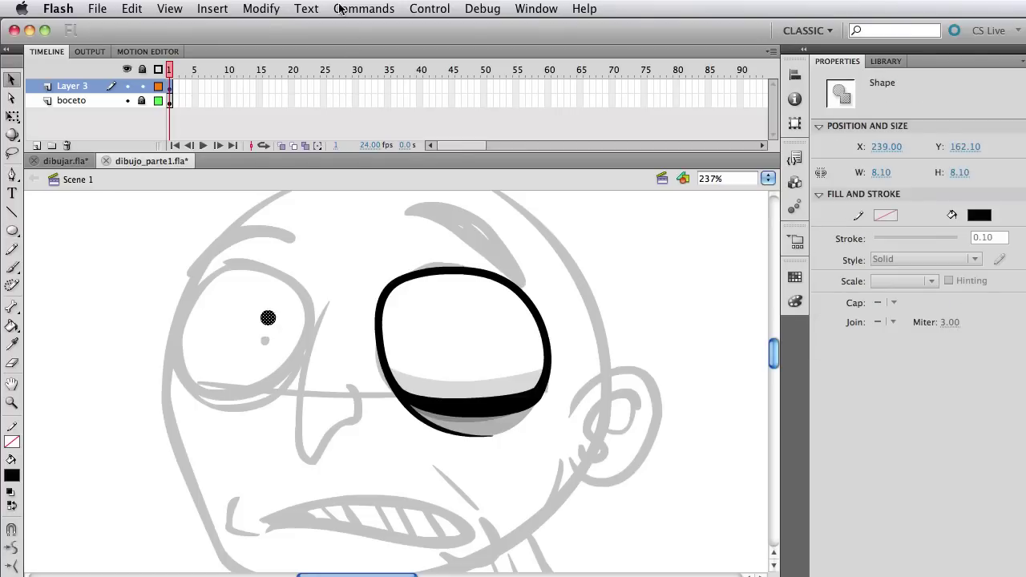
left_click(272, 8)
left_click(298, 53)
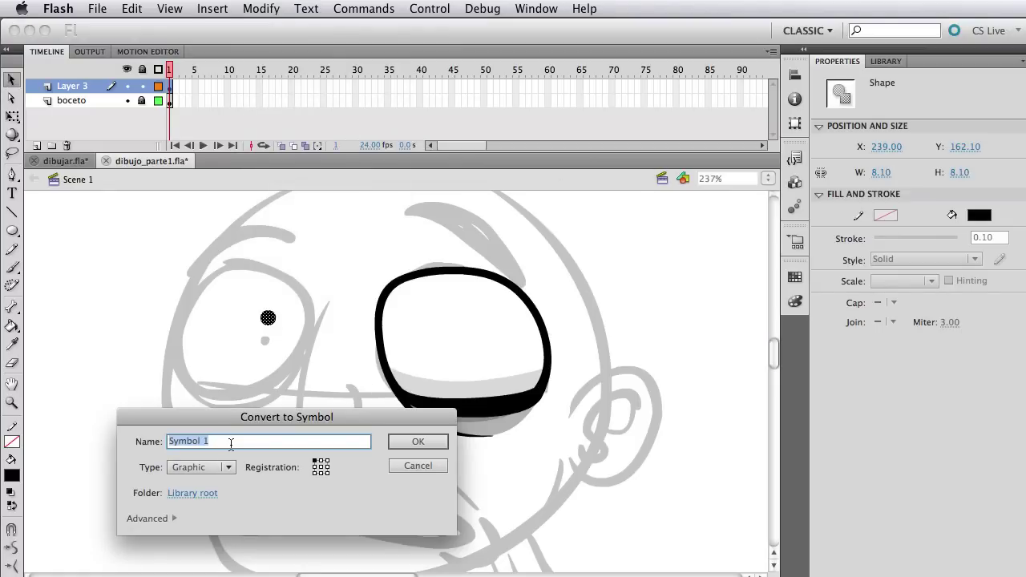
type("jose_pupila")
key("Return")
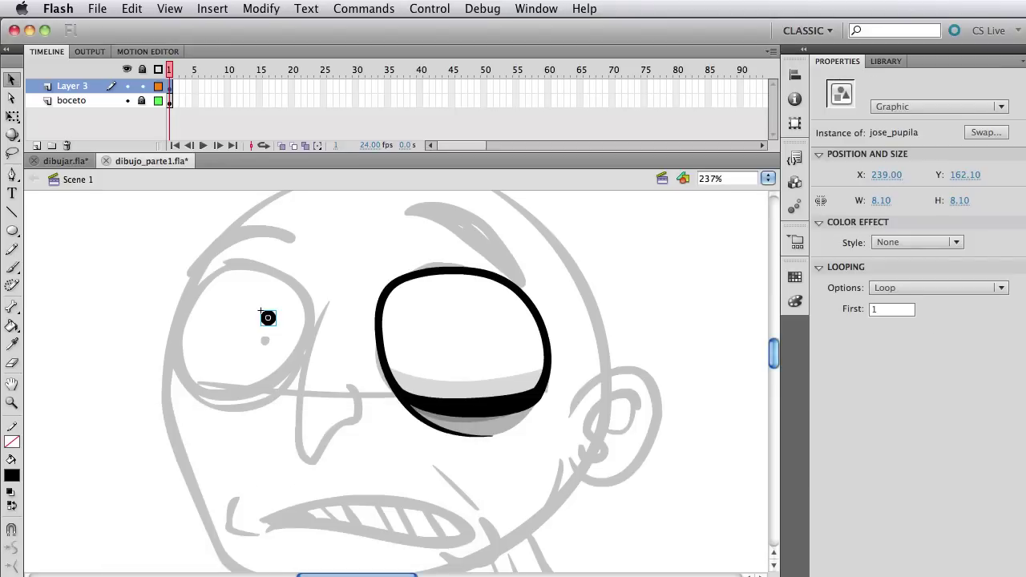
left_click_drag(270, 321, 476, 345)
left_click(623, 355)
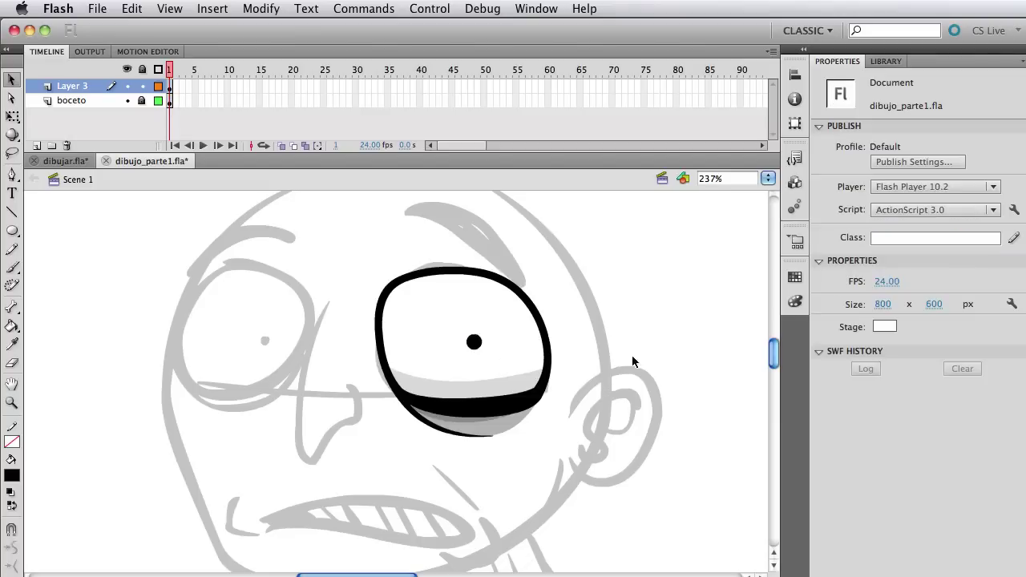
left_click_drag(568, 366, 558, 371)
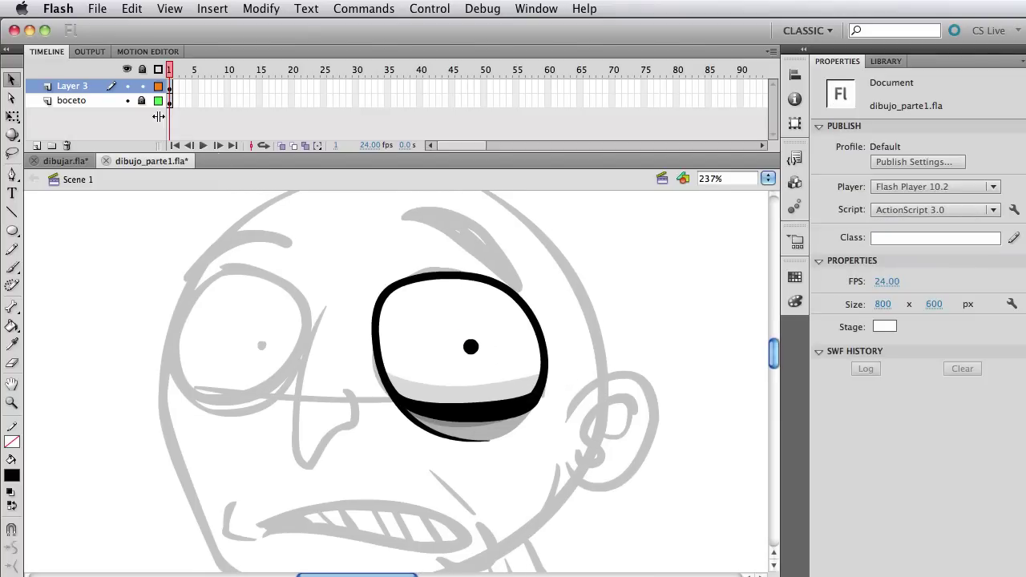
left_click(126, 100)
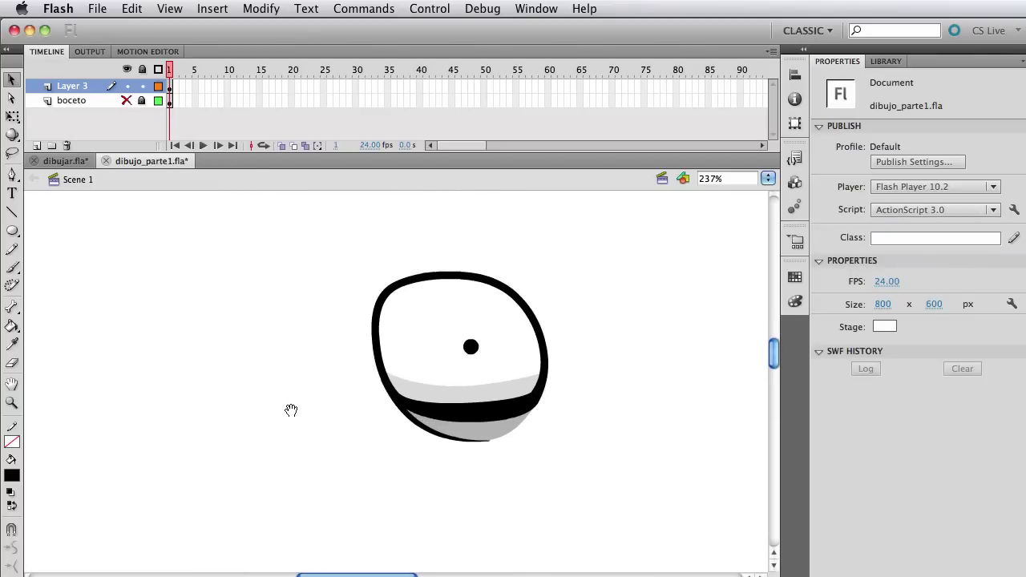
key("super+1")
mouse_move(313, 430)
left_mouse_down()
mouse_move(364, 410)
mouse_move(240, 297)
mouse_move(213, 320)
mouse_move(249, 337)
mouse_move(241, 346)
left_mouse_up()
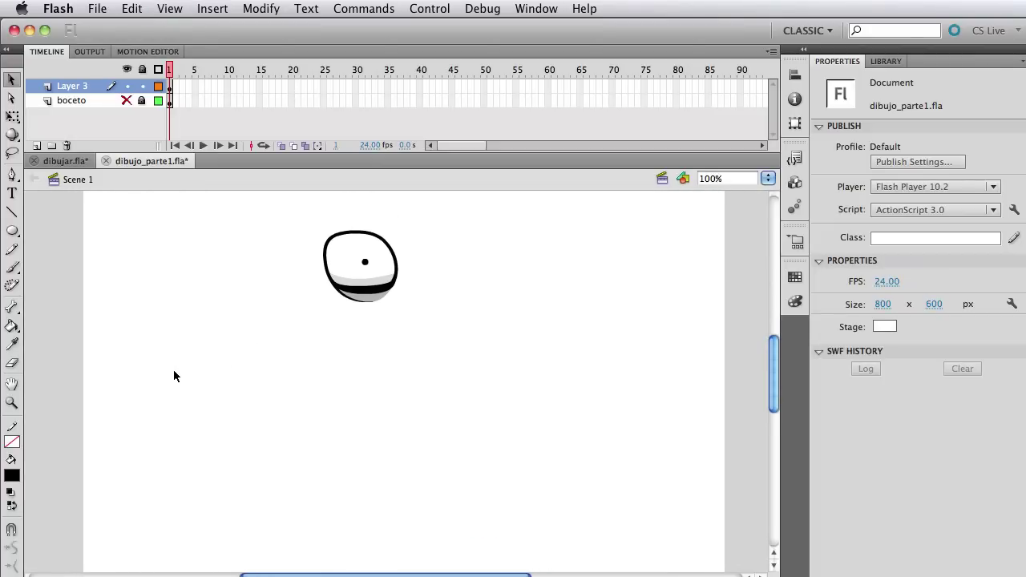
key("z")
left_click_drag(170, 366, 492, 195)
left_click_drag(409, 318, 446, 307)
key("v")
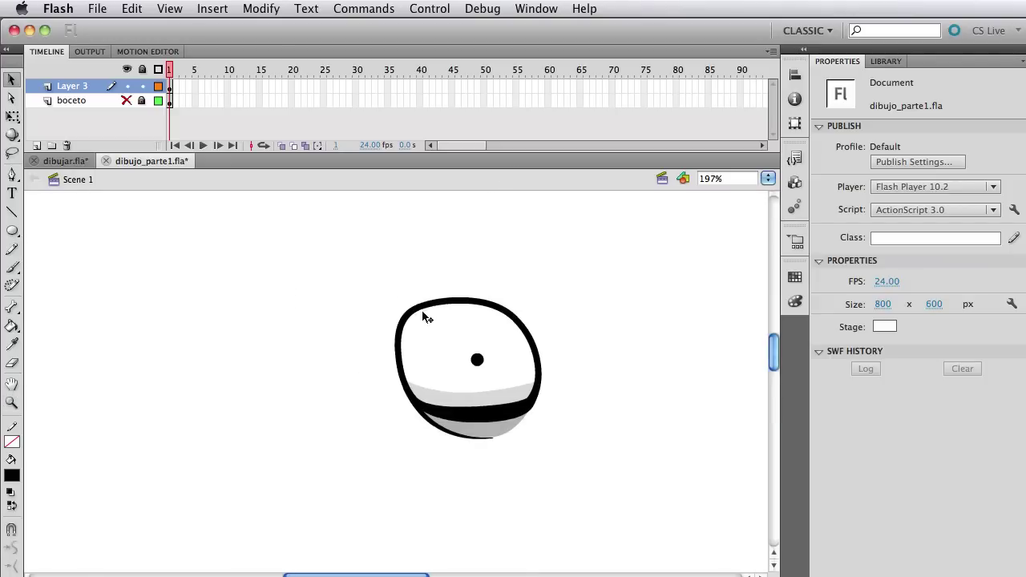
left_click(126, 100)
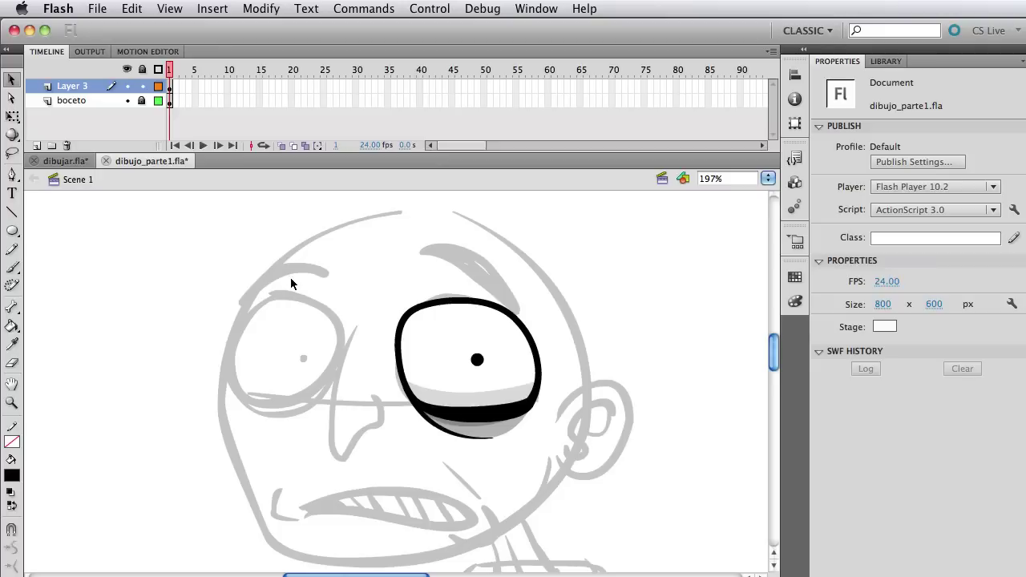
- Brush a thick black eyebrow stroke above the traced eye, undoing the first attempt
left_click(14, 265)
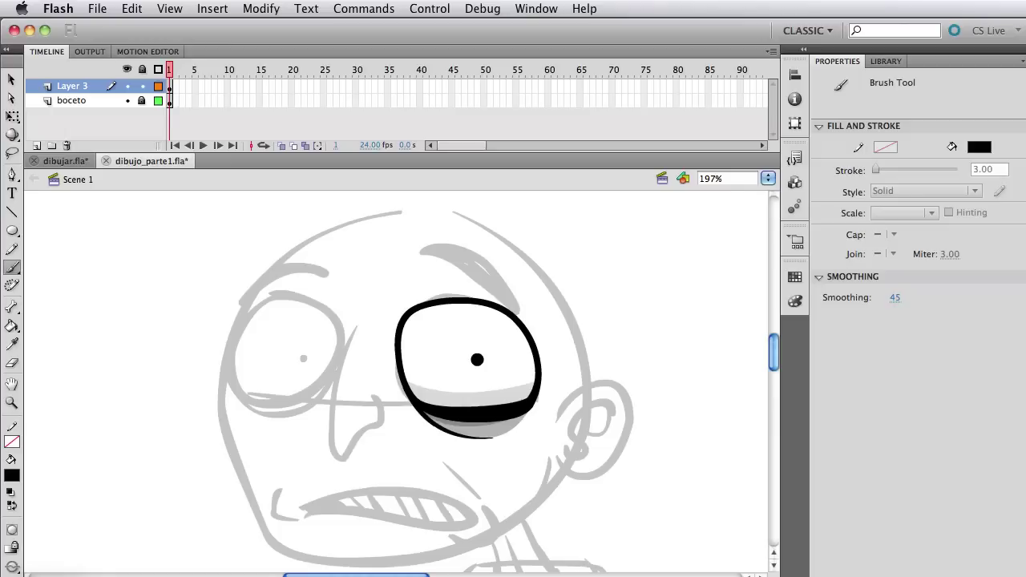
mouse_move(425, 262)
left_mouse_down()
mouse_move(513, 280)
mouse_move(370, 256)
mouse_move(513, 287)
mouse_move(403, 242)
left_mouse_up()
key("ctrl+z")
key("ctrl+z")
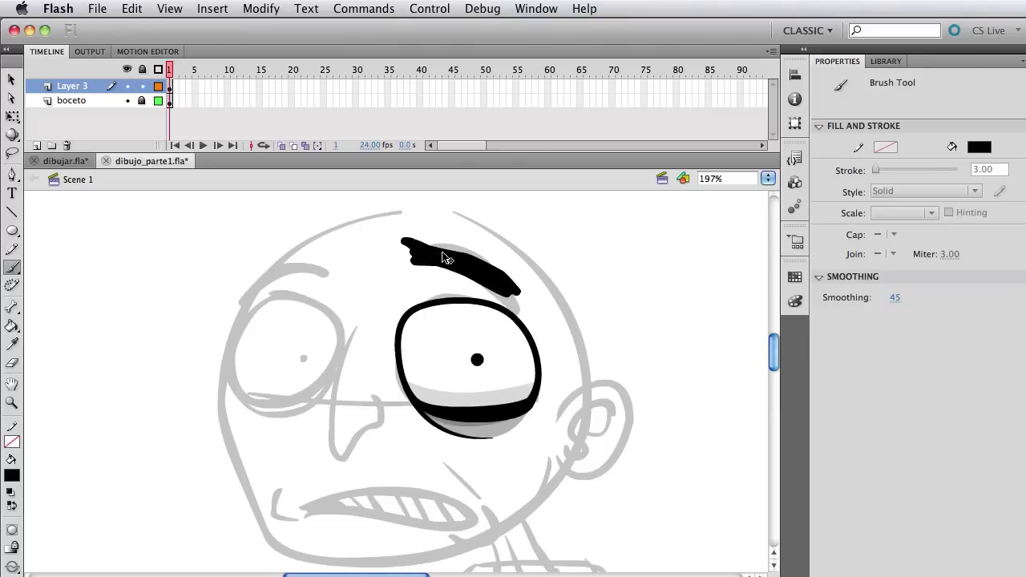
- Reshape the eyebrow outline, filling the top-edge notch and bowing the upper-right edge outward
key("v")
left_click_drag(435, 252, 456, 239)
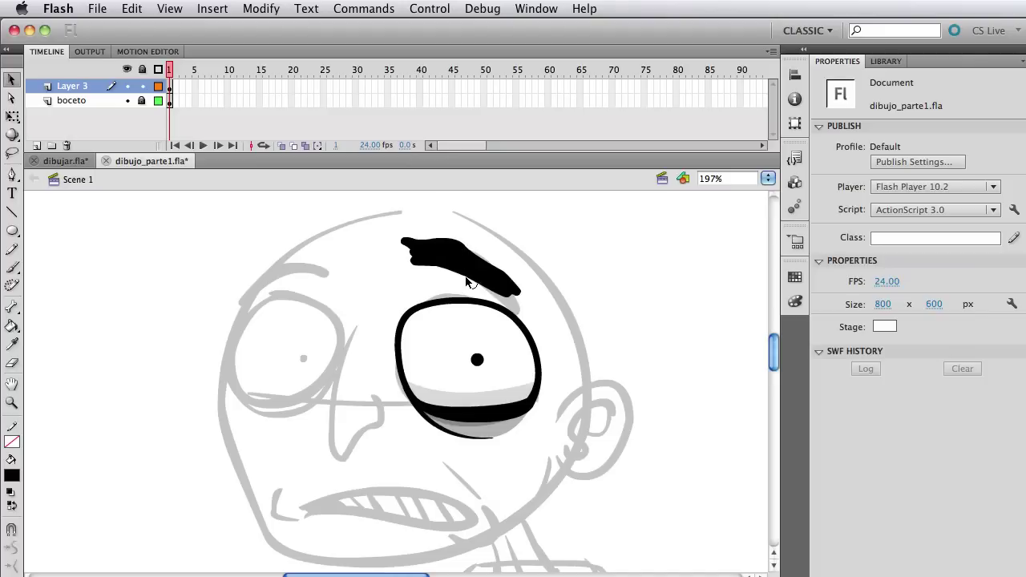
left_click_drag(484, 266, 495, 286)
left_click(437, 255)
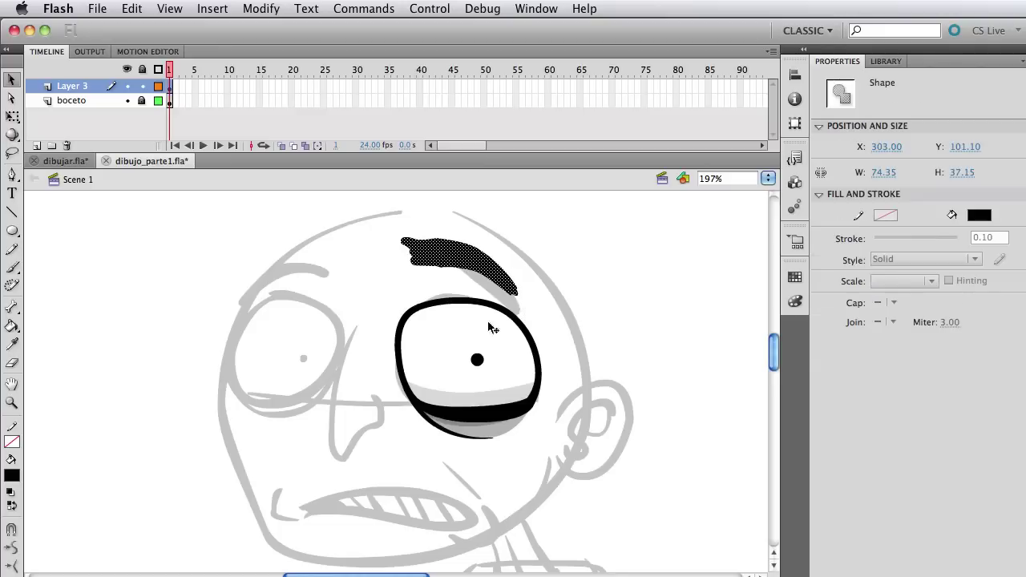
left_click(258, 8)
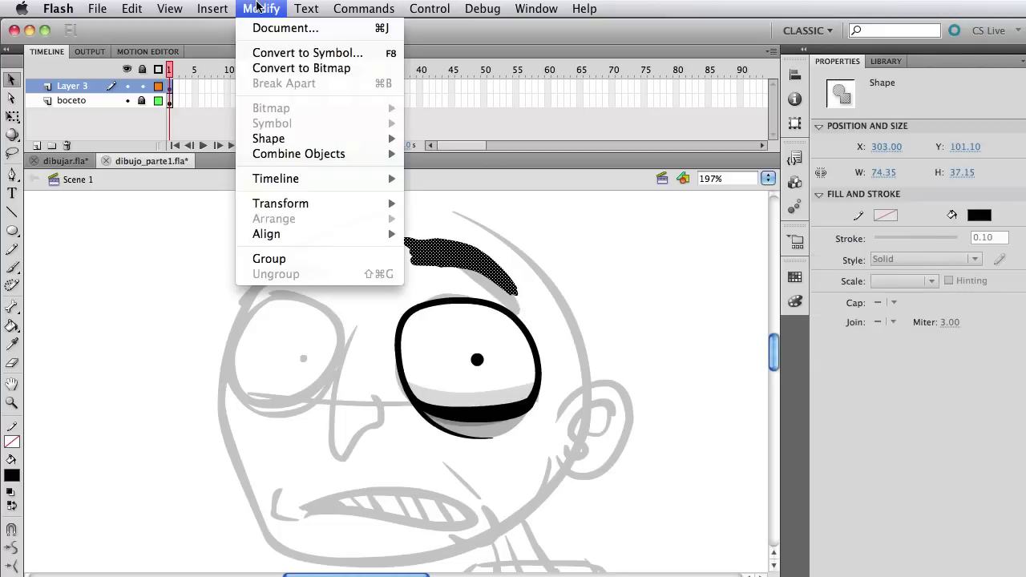
left_click(332, 52)
type("jose_ceja")
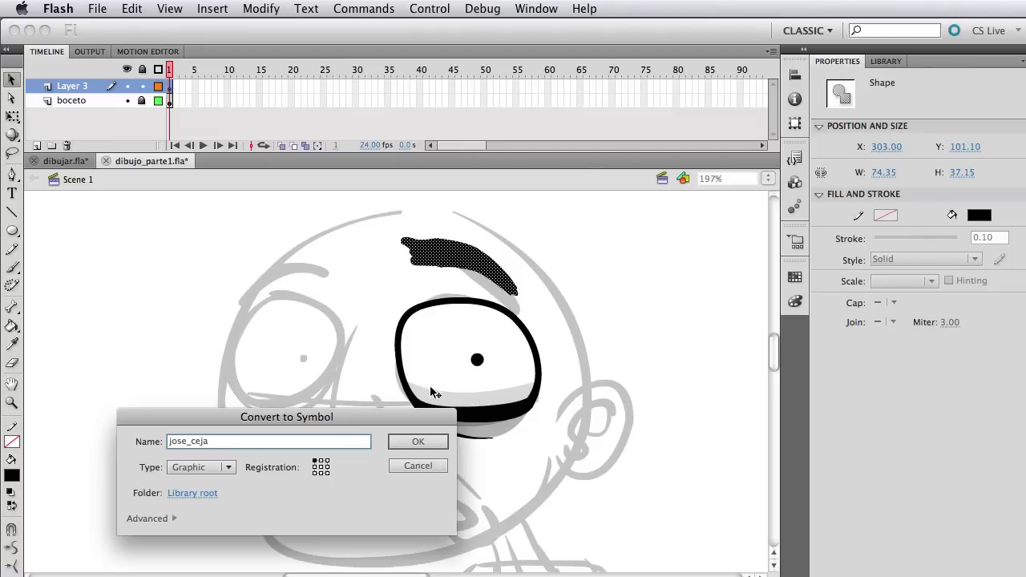
left_click(418, 441)
left_click(322, 278)
left_click(492, 278)
left_click(240, 303)
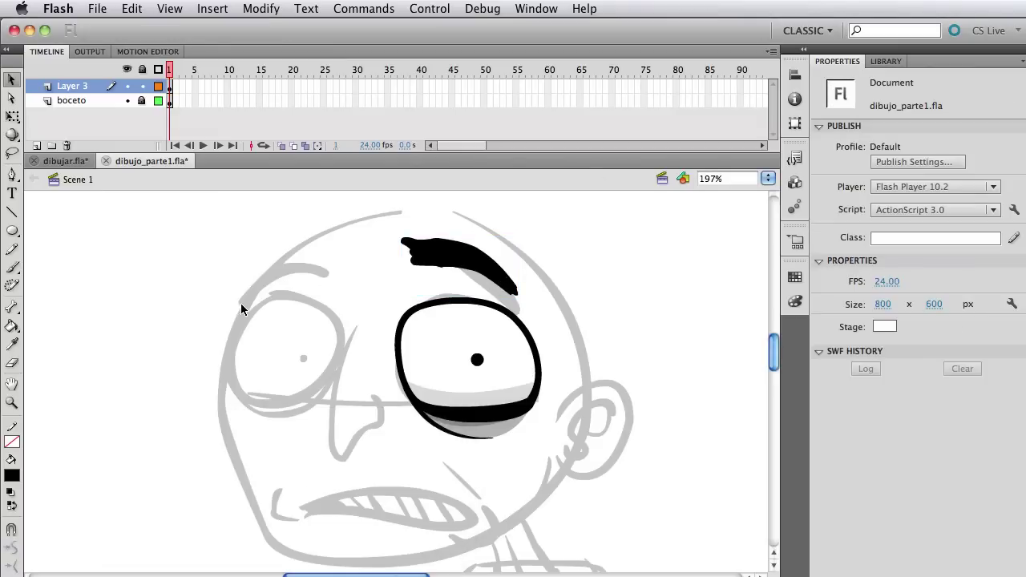